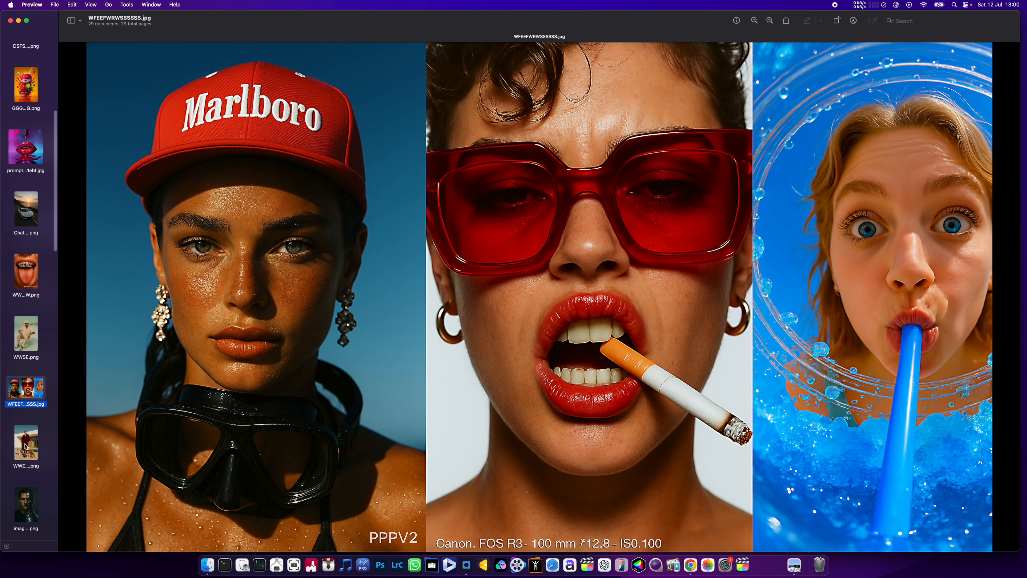
Browse the AI-generated sample images, from WWECCSE.png through FRFSSAF.png and GGGG.png to the 444.jpeg collage
{"action": "left_click", "coordinate": [26, 458]}
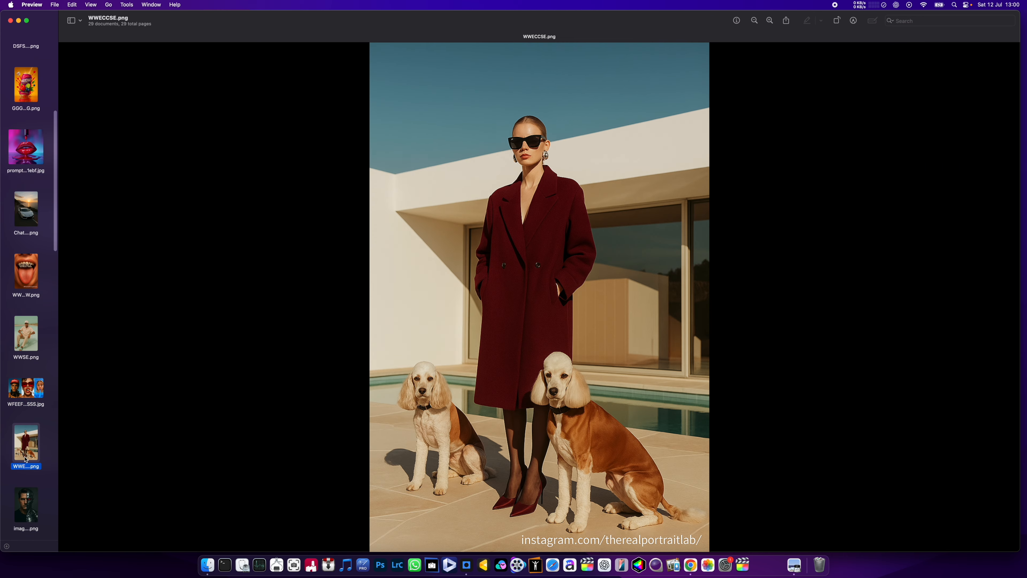
{"action": "scroll", "coordinate": [25, 458], "scroll_direction": "down", "scroll_amount": 10}
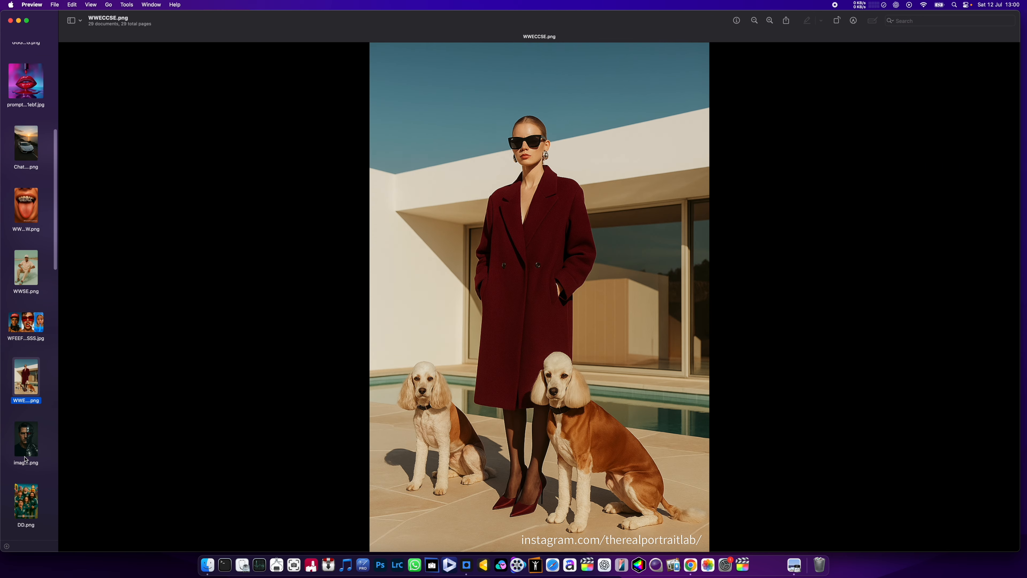
{"action": "left_click", "coordinate": [25, 458]}
{"action": "scroll", "coordinate": [26, 461], "scroll_direction": "down", "scroll_amount": 5}
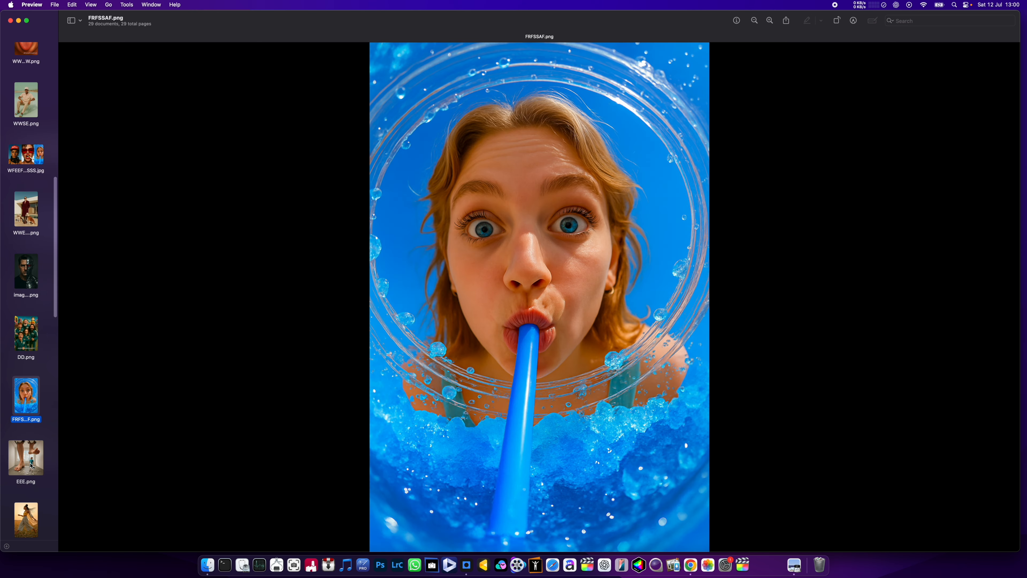
{"action": "left_click", "coordinate": [31, 465]}
{"action": "scroll", "coordinate": [31, 465], "scroll_direction": "down", "scroll_amount": 3}
{"action": "left_click", "coordinate": [31, 471]}
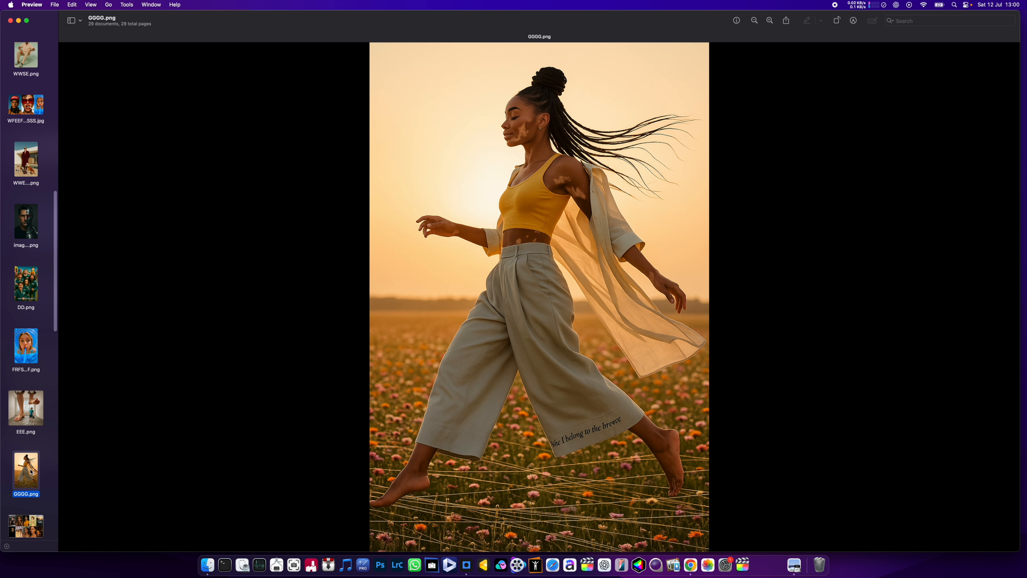
{"action": "scroll", "coordinate": [31, 471], "scroll_direction": "down", "scroll_amount": 3}
{"action": "left_click", "coordinate": [31, 484]}
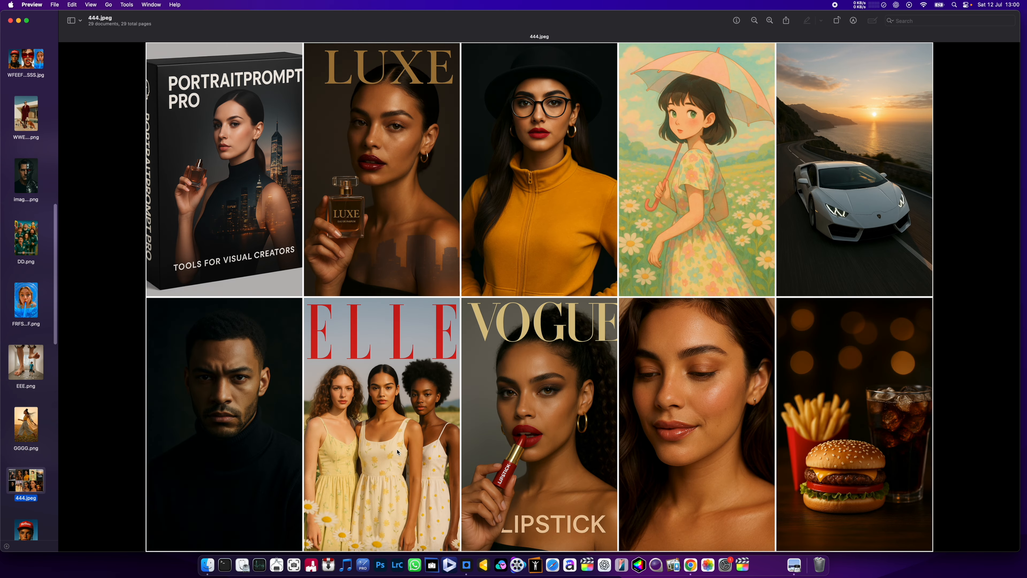
Switch to Topaz Photo AI and widen its window to nearly the full screen
{"action": "left_click", "coordinate": [463, 546]}
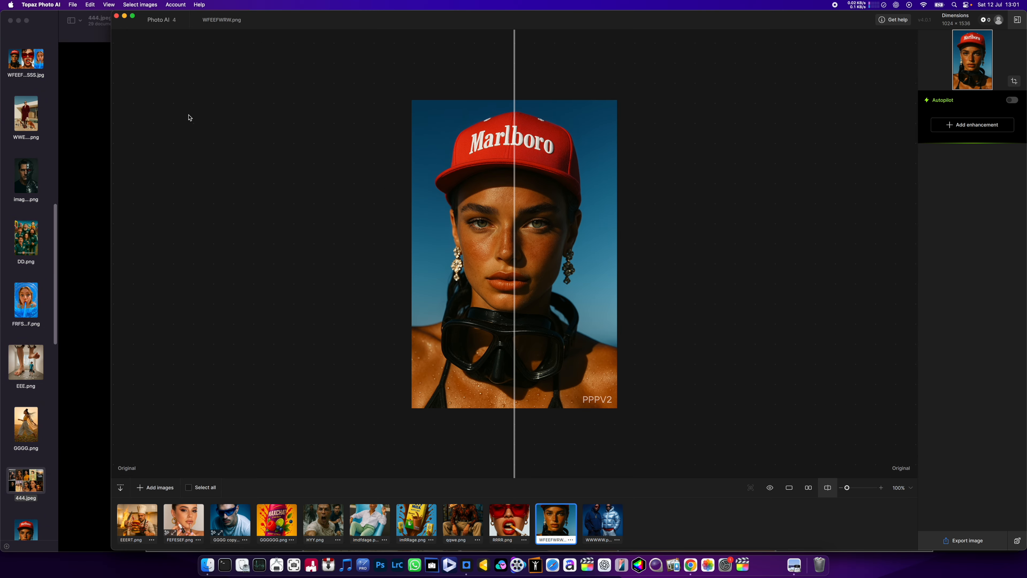
{"action": "left_click_drag", "start_coordinate": [111, 24], "coordinate": [30, 21]}
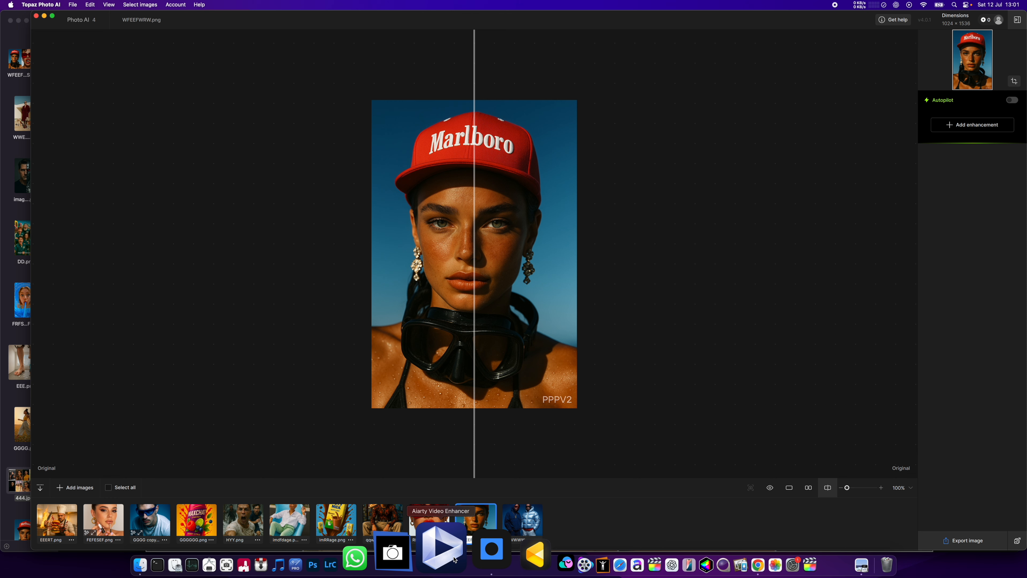
Examine the skin and facial detail of the original red-cap portrait at close range, with the comparison divider moved off the face
{"action": "scroll", "coordinate": [508, 390], "scroll_direction": "up", "scroll_amount": 10}
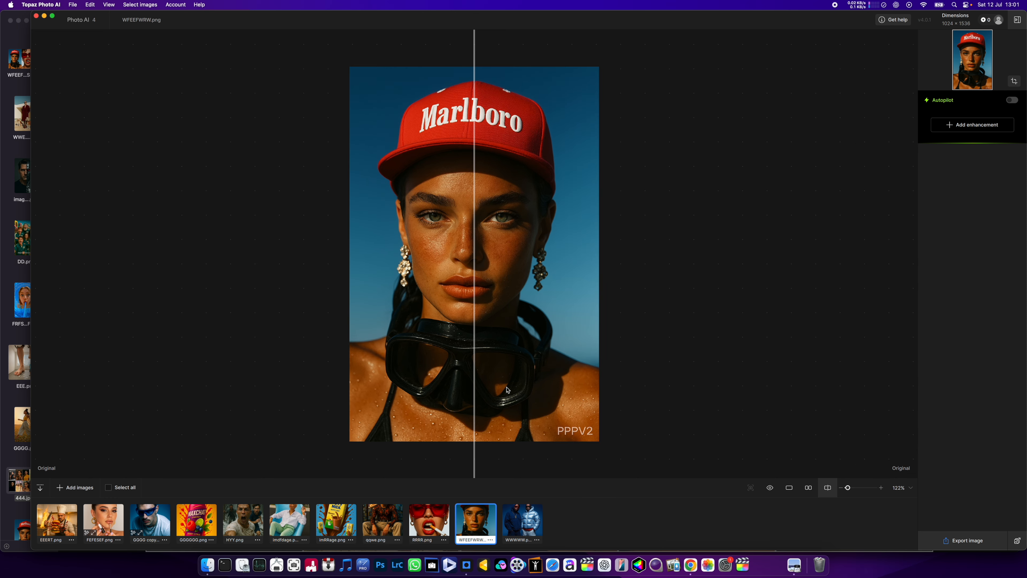
{"action": "scroll", "coordinate": [508, 390], "scroll_direction": "up", "scroll_amount": 2}
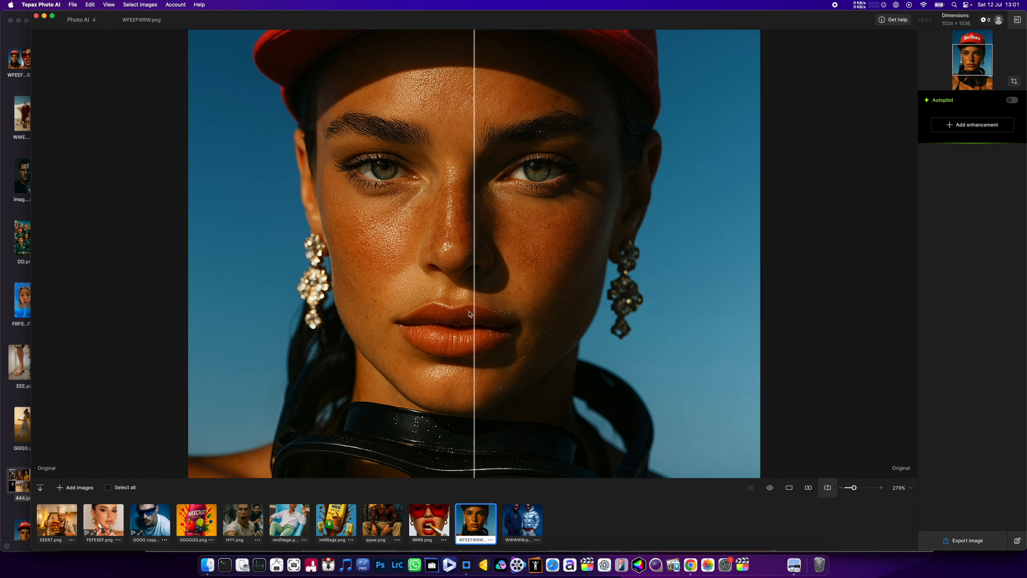
{"action": "left_click_drag", "start_coordinate": [476, 316], "coordinate": [750, 327]}
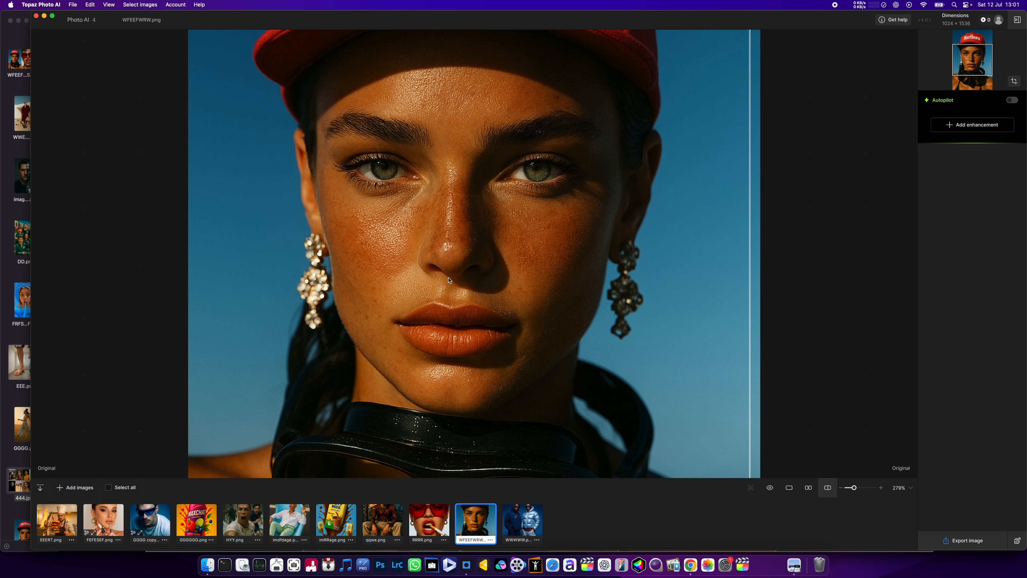
{"action": "scroll", "coordinate": [449, 279], "scroll_direction": "up", "scroll_amount": 2}
{"action": "scroll", "coordinate": [448, 279], "scroll_direction": "down", "scroll_amount": 1}
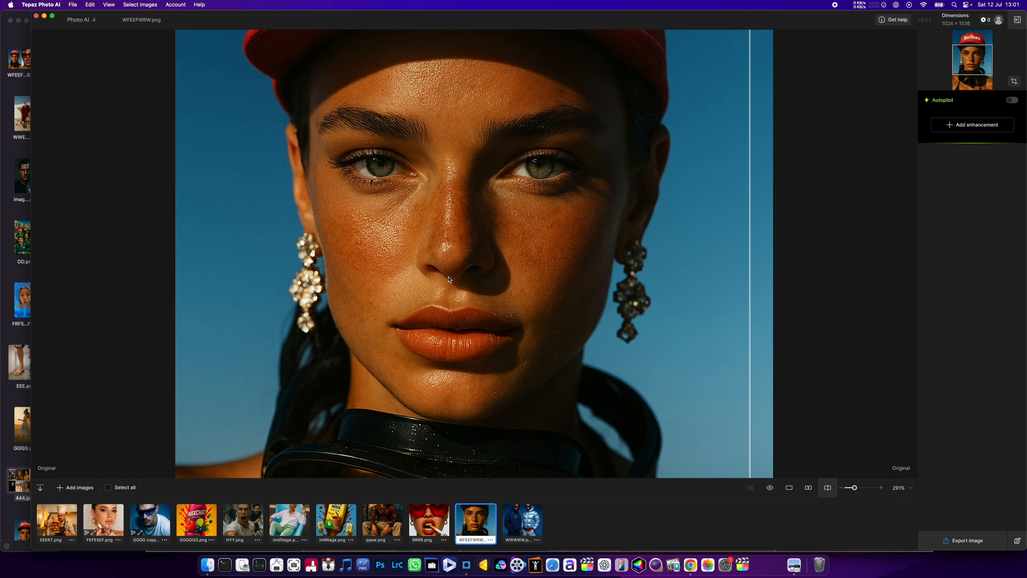
{"action": "scroll", "coordinate": [448, 279], "scroll_direction": "down", "scroll_amount": 2}
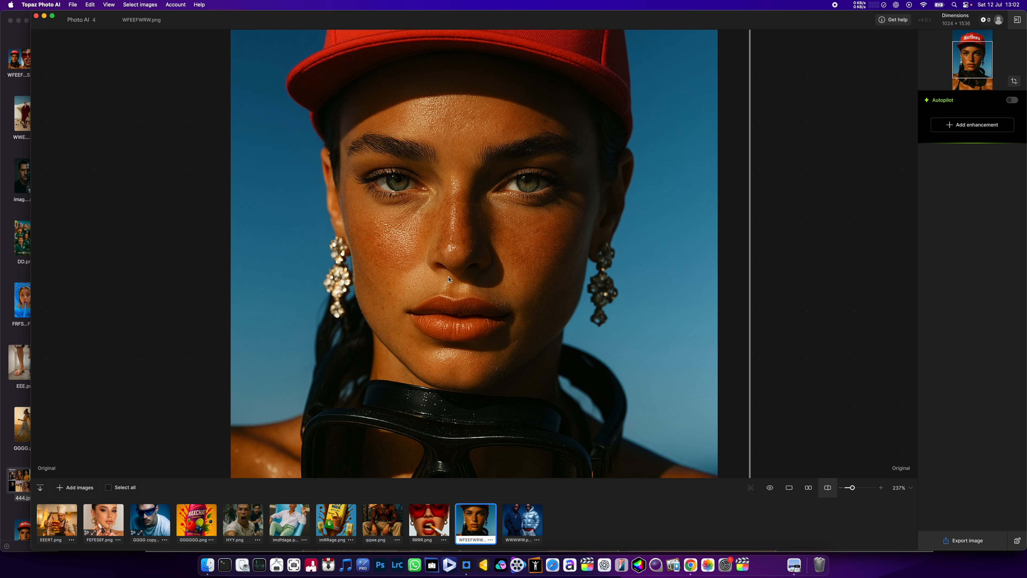
{"action": "scroll", "coordinate": [449, 280], "scroll_direction": "down", "scroll_amount": 2}
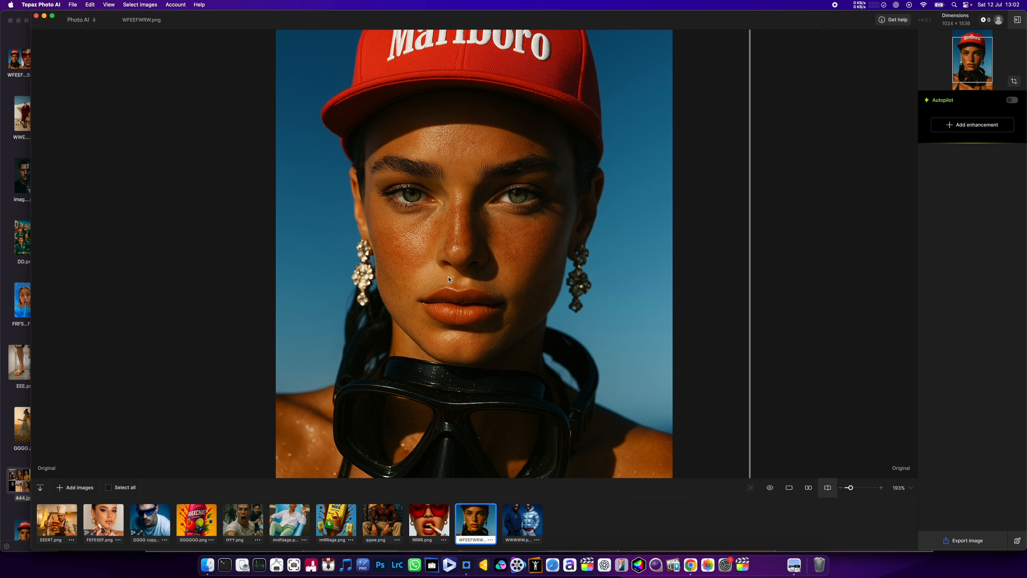
{"action": "scroll", "coordinate": [449, 279], "scroll_direction": "up", "scroll_amount": 1}
{"action": "scroll", "coordinate": [449, 279], "scroll_direction": "up", "scroll_amount": 1}
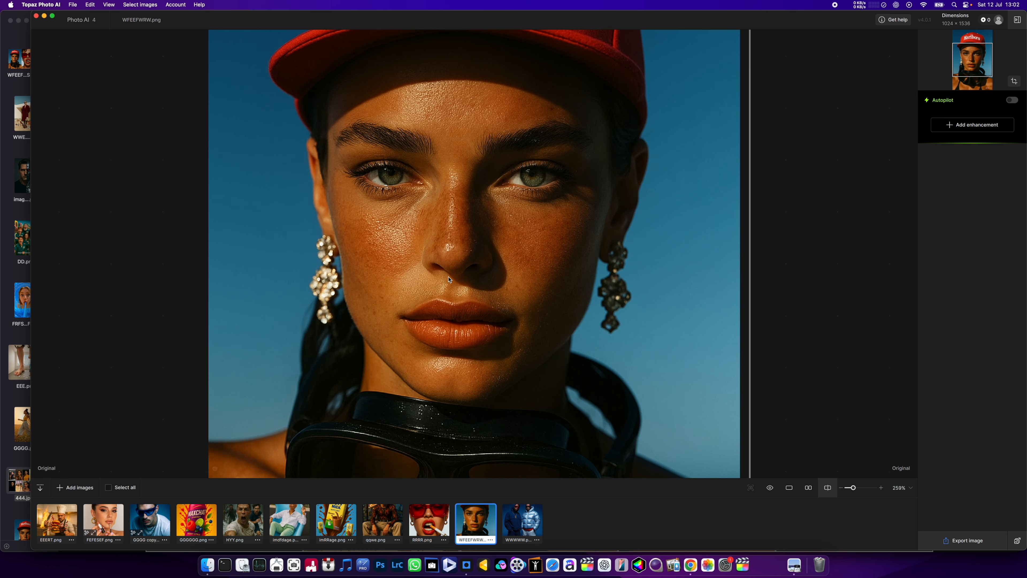
{"action": "scroll", "coordinate": [448, 279], "scroll_direction": "down", "scroll_amount": 1}
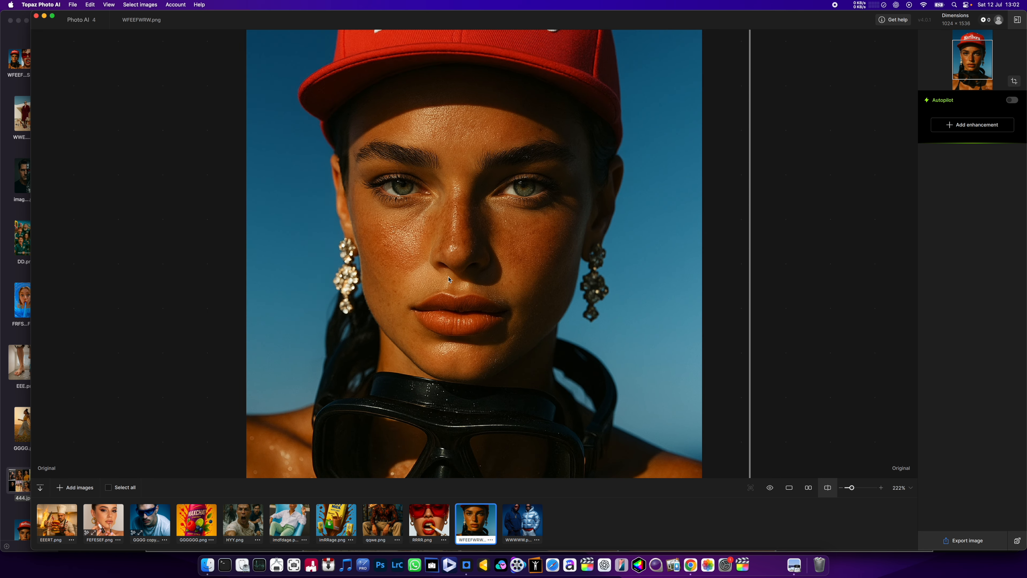
Add an Upscale enhancement to the red-cap portrait and compare the enhanced face with the original
{"action": "left_click", "coordinate": [953, 126]}
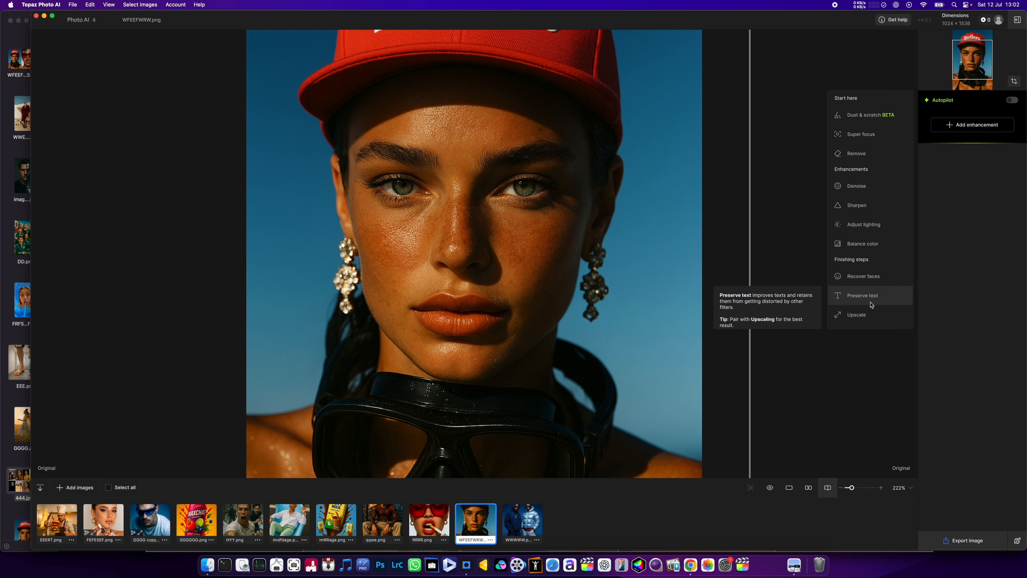
{"action": "left_click", "coordinate": [857, 315]}
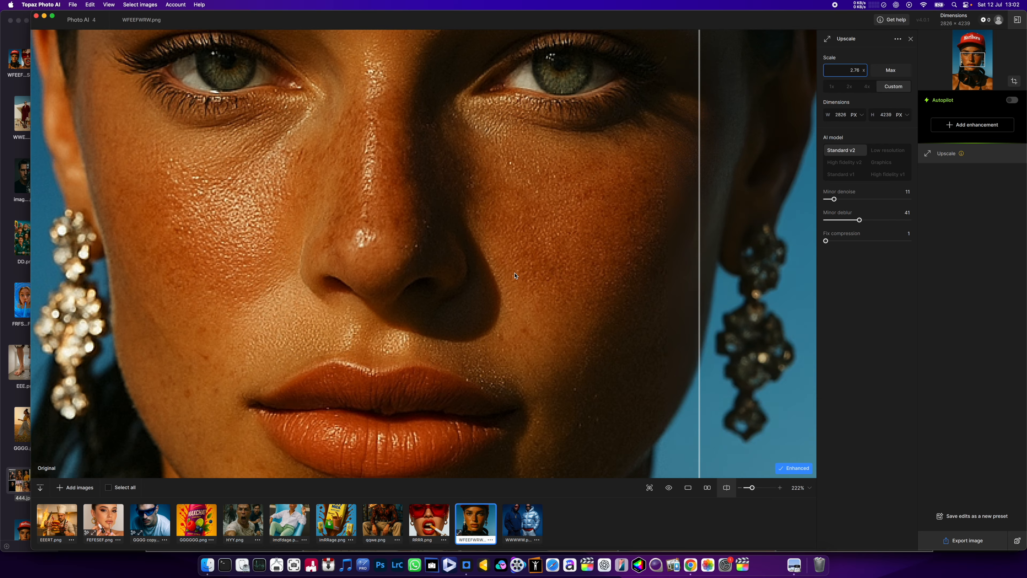
{"action": "scroll", "coordinate": [514, 274], "scroll_direction": "down", "scroll_amount": 2}
{"action": "left_click_drag", "start_coordinate": [515, 274], "coordinate": [531, 319]}
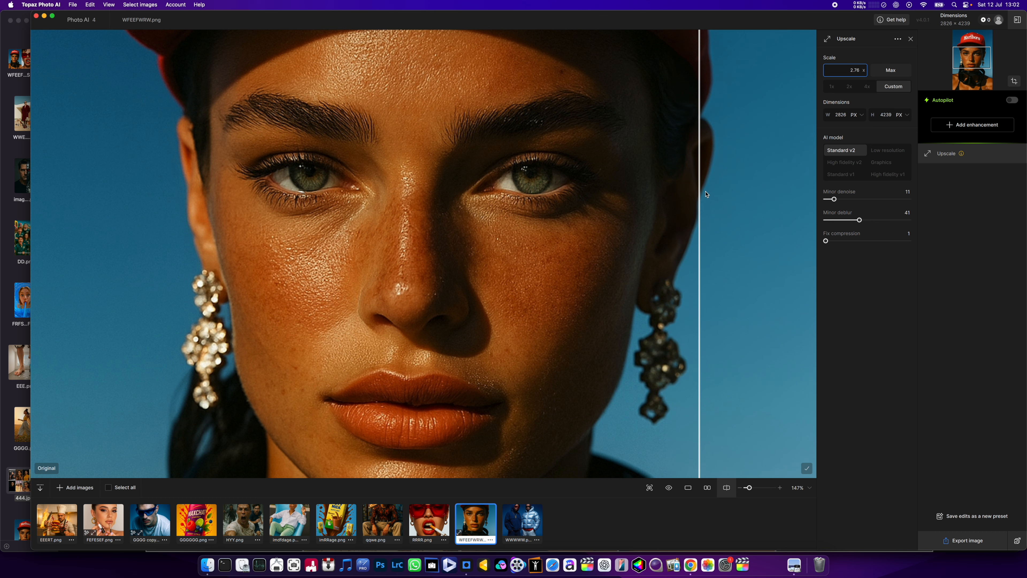
{"action": "left_click_drag", "start_coordinate": [699, 193], "coordinate": [627, 341]}
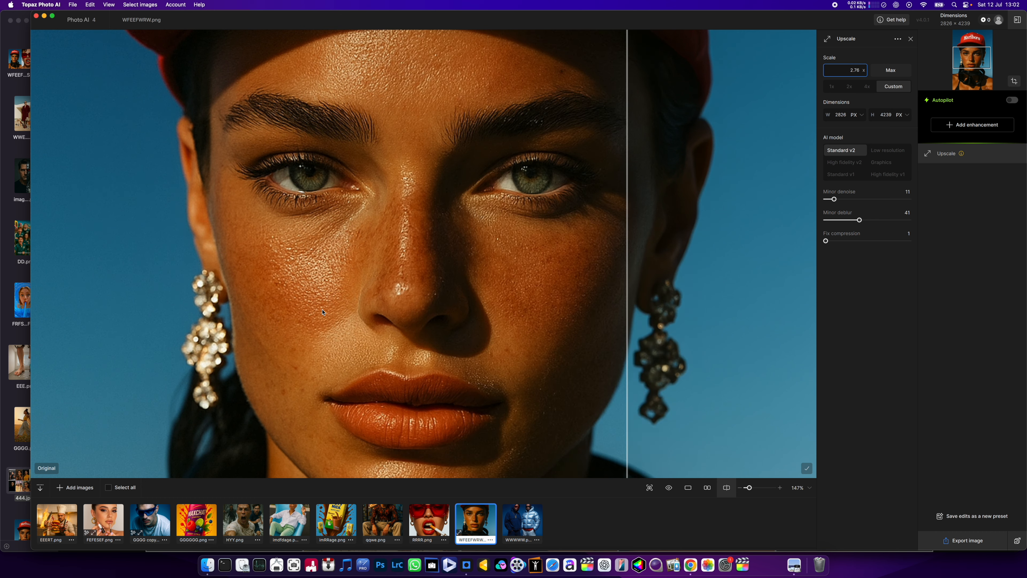
Compare the upscaled skin detail with the original, and set Minor deblur to 18 and Fix compression to 21
{"action": "scroll", "coordinate": [234, 280], "scroll_direction": "up", "scroll_amount": 3}
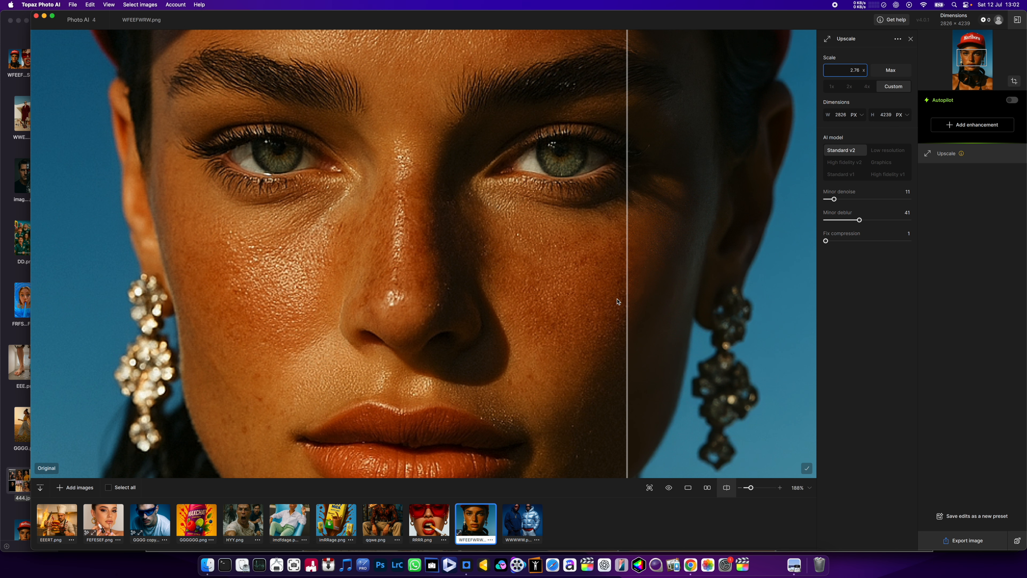
{"action": "left_click_drag", "start_coordinate": [629, 301], "coordinate": [171, 435]}
{"action": "scroll", "coordinate": [388, 361], "scroll_direction": "down", "scroll_amount": 5}
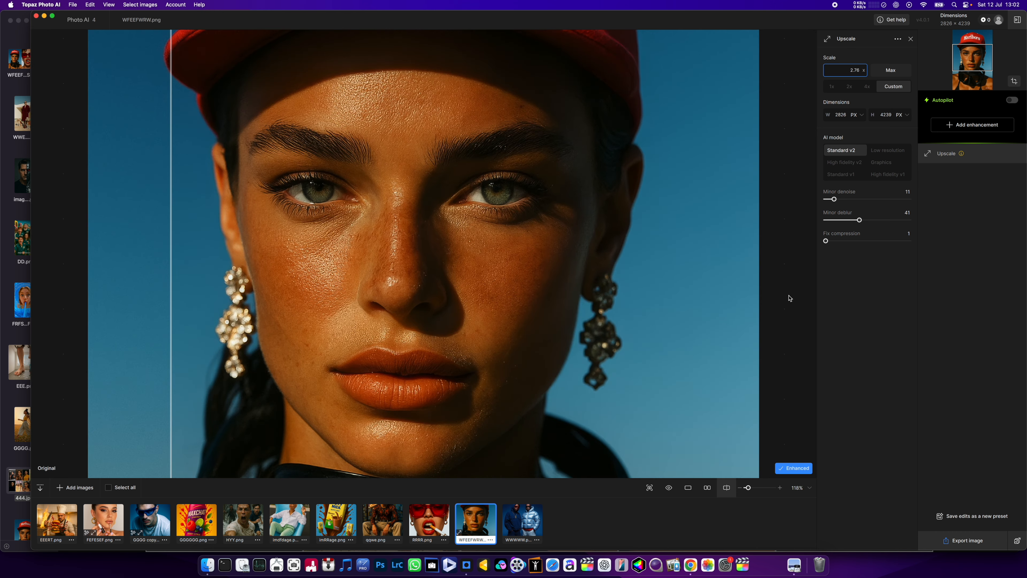
{"action": "left_click_drag", "start_coordinate": [858, 225], "coordinate": [842, 243]}
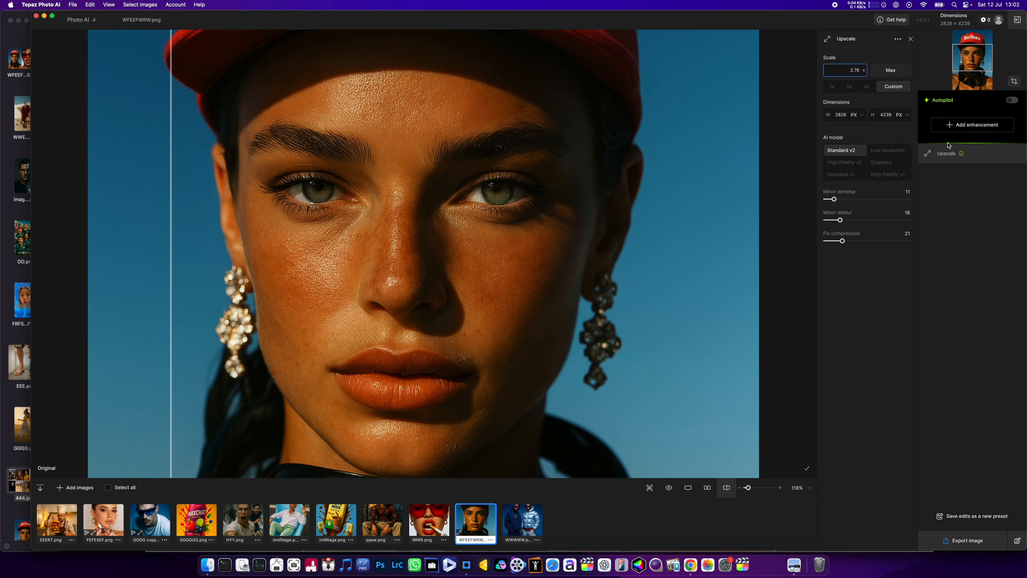
Add a Sharpen enhancement to the portrait, compare it with the original, and set its strength to 11
{"action": "left_click", "coordinate": [953, 122]}
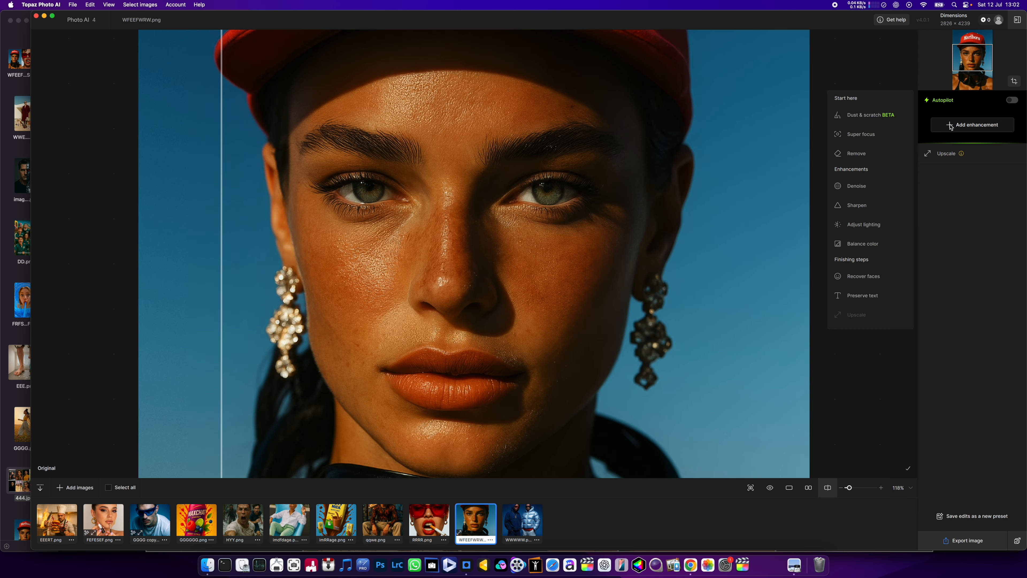
{"action": "left_click", "coordinate": [857, 205]}
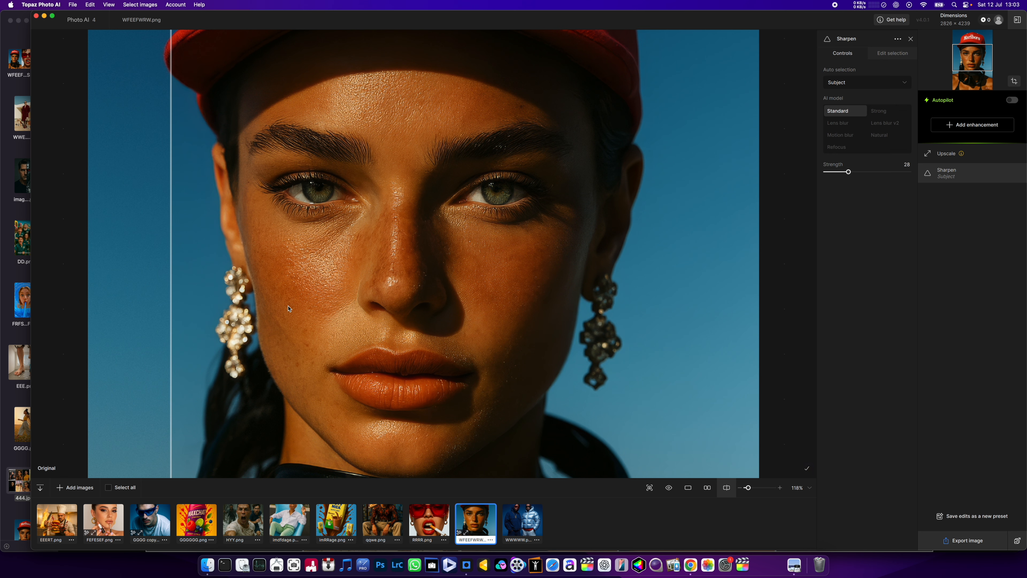
{"action": "left_click_drag", "start_coordinate": [167, 310], "coordinate": [600, 393]}
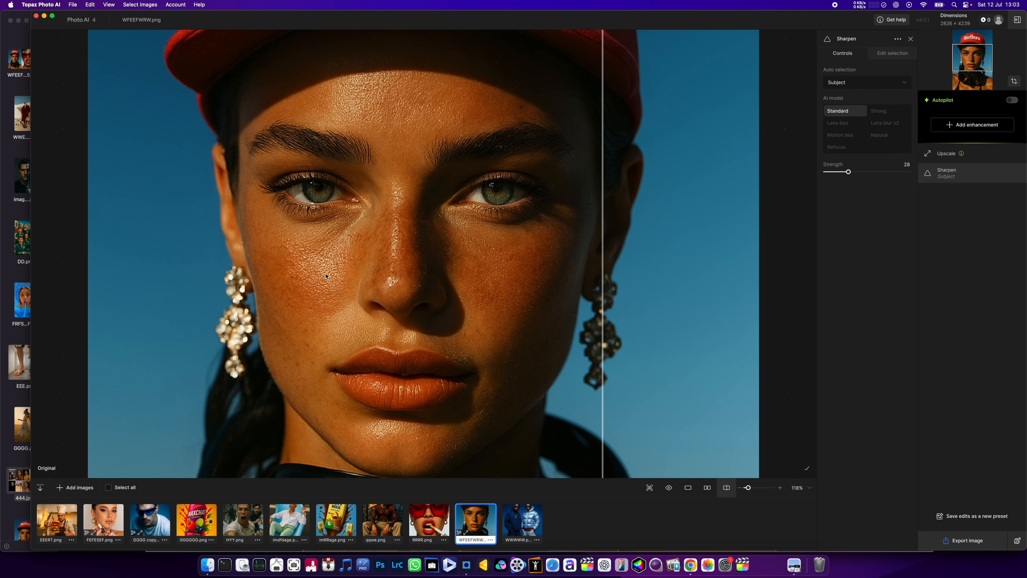
{"action": "scroll", "coordinate": [328, 276], "scroll_direction": "up", "scroll_amount": 3}
{"action": "scroll", "coordinate": [489, 316], "scroll_direction": "up", "scroll_amount": 2}
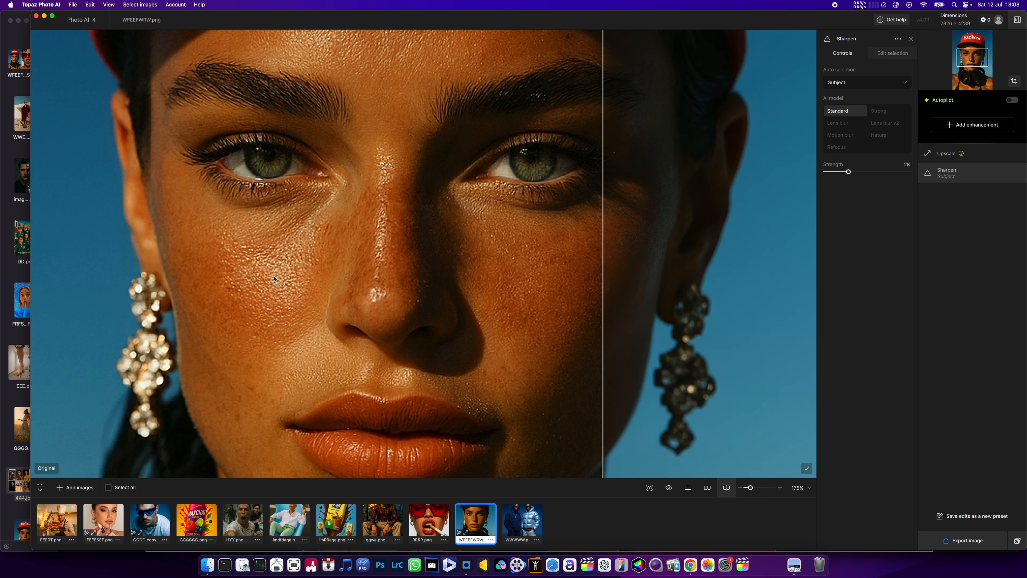
{"action": "left_click_drag", "start_coordinate": [569, 335], "coordinate": [149, 517]}
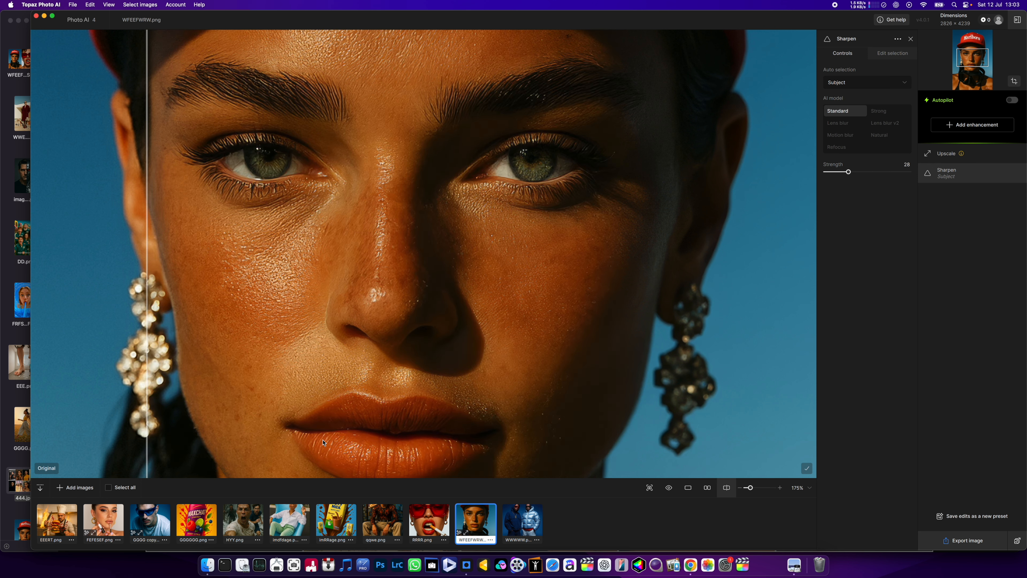
{"action": "scroll", "coordinate": [288, 382], "scroll_direction": "down", "scroll_amount": 2}
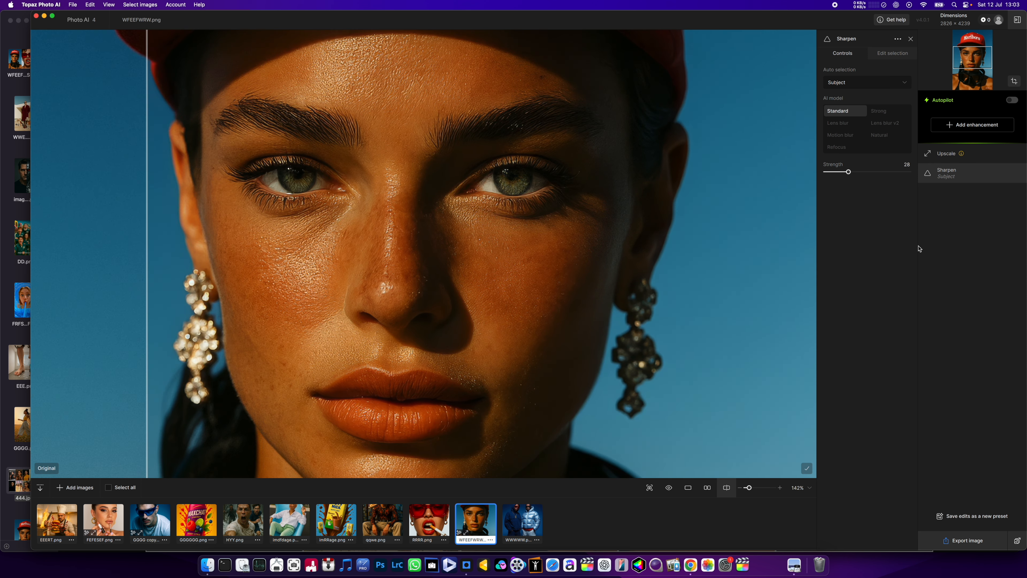
{"action": "left_click_drag", "start_coordinate": [848, 173], "coordinate": [835, 180]}
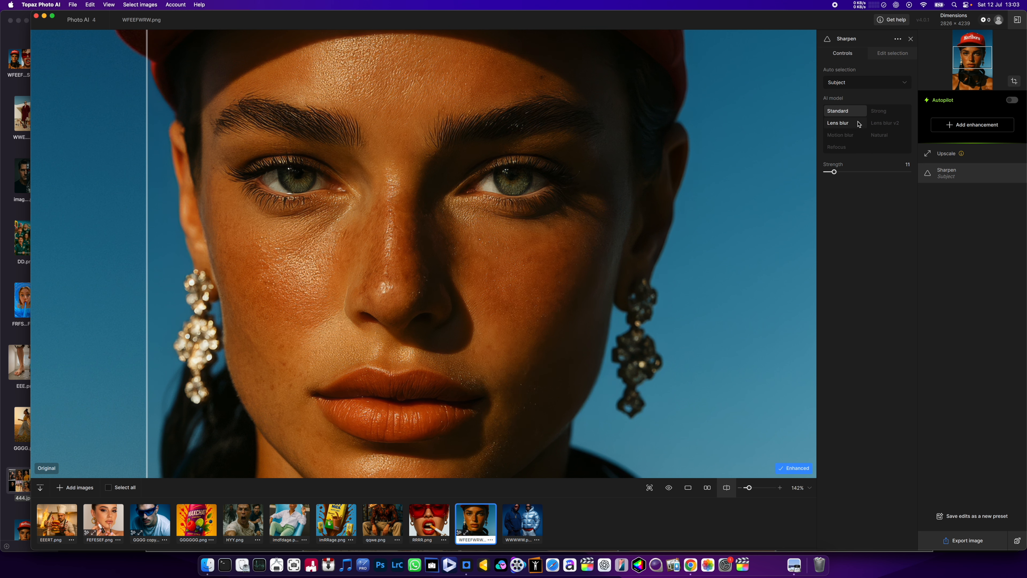
Try the Natural sharpening model on the portrait, compare it with the original, and return to the Standard model
{"action": "left_click", "coordinate": [882, 138]}
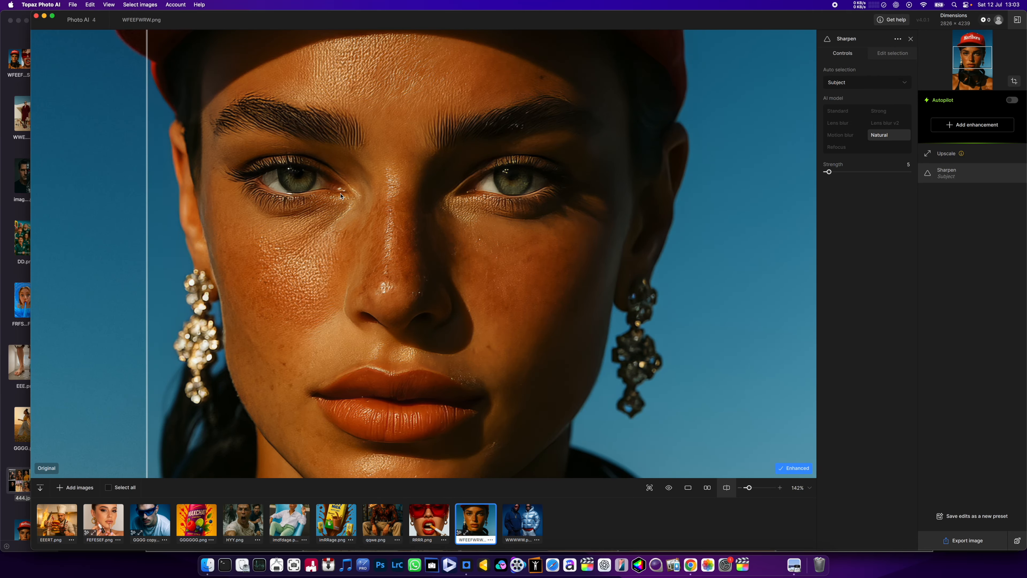
{"action": "left_click_drag", "start_coordinate": [150, 257], "coordinate": [228, 318]}
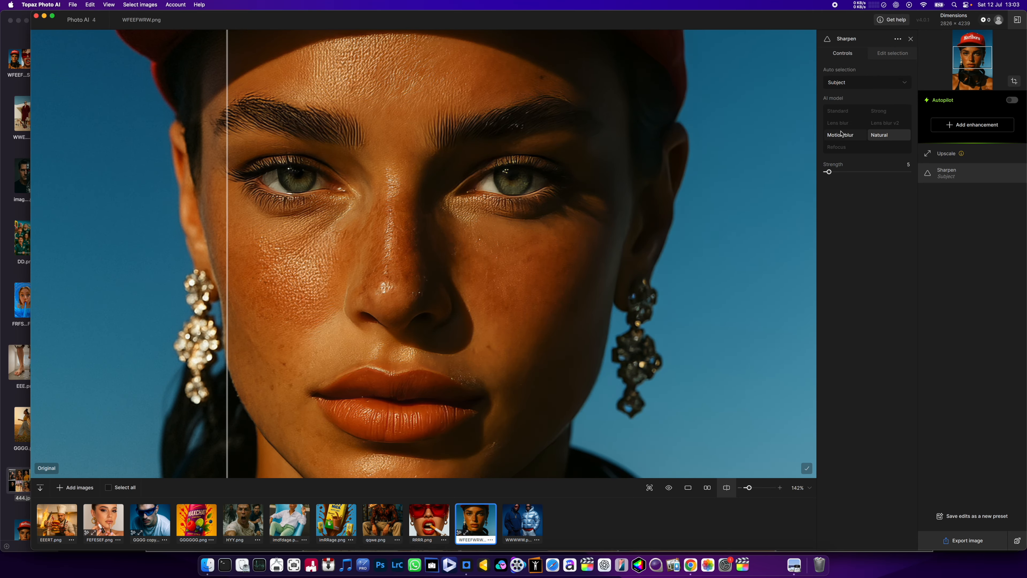
{"action": "left_click", "coordinate": [838, 111]}
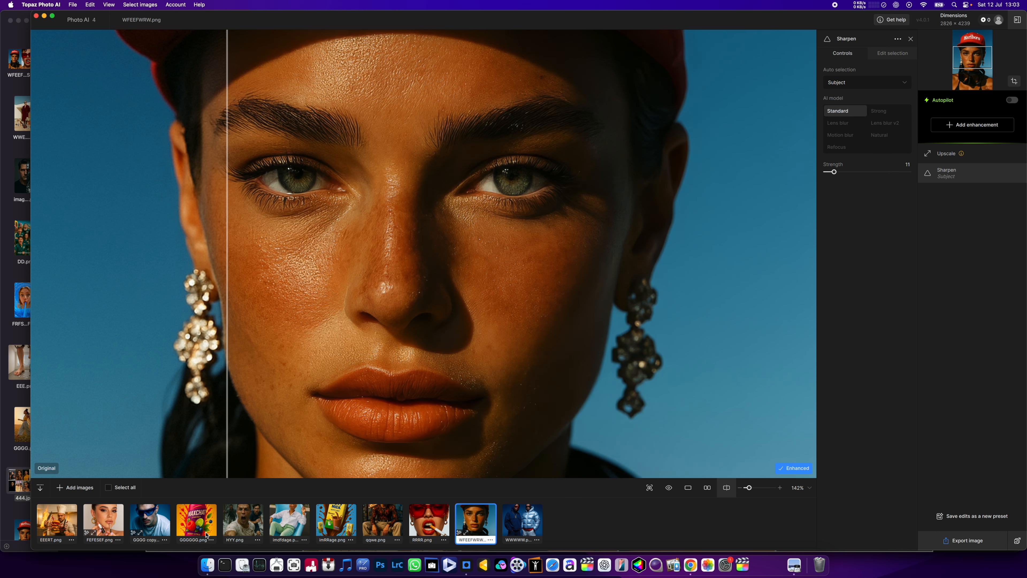
Open the MAXCHAT energy drink can image and examine the lettering and fruit on its label up close
{"action": "left_click", "coordinate": [196, 521]}
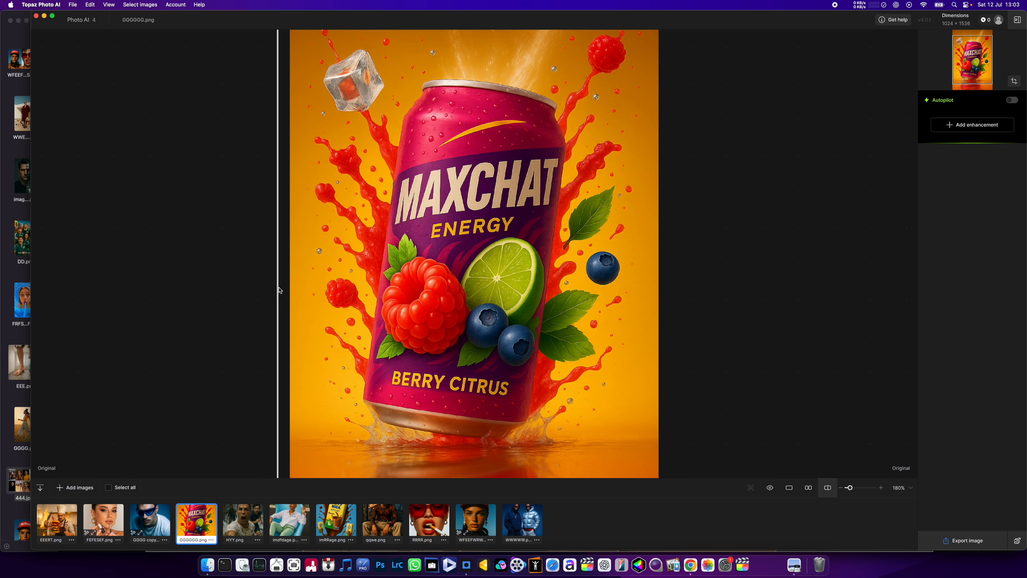
{"action": "left_click_drag", "start_coordinate": [280, 289], "coordinate": [613, 301]}
{"action": "scroll", "coordinate": [527, 234], "scroll_direction": "up", "scroll_amount": 5}
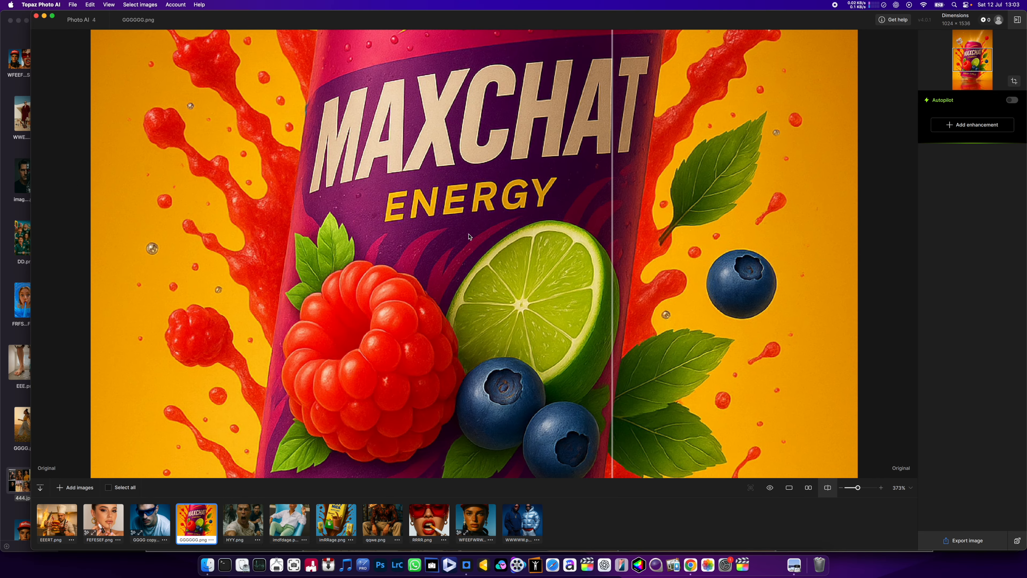
{"action": "scroll", "coordinate": [466, 216], "scroll_direction": "up", "scroll_amount": 2}
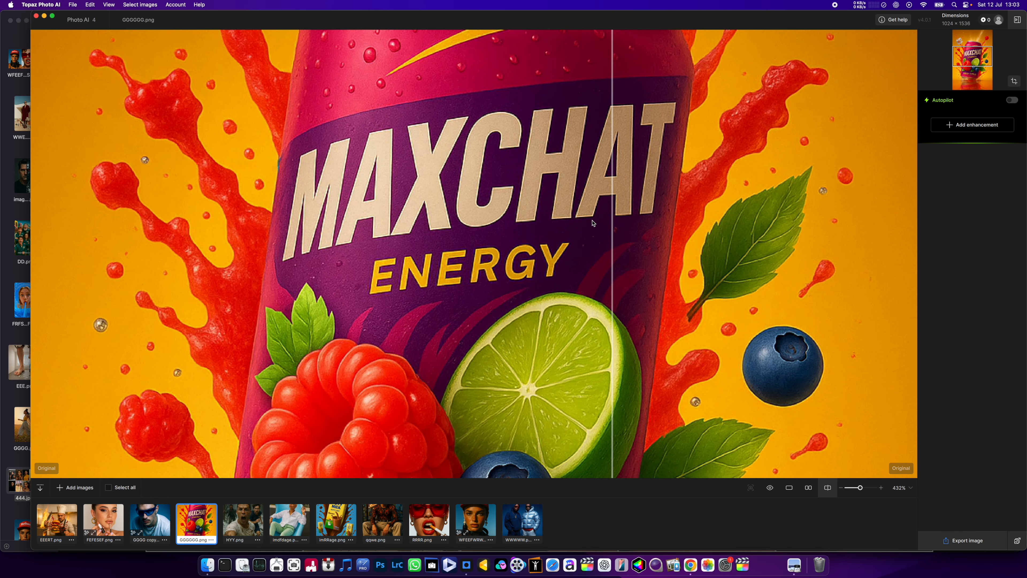
Add Sharpen and Upscale enhancements to the MAXCHAT energy drink can image
{"action": "left_click_drag", "start_coordinate": [613, 221], "coordinate": [450, 252]}
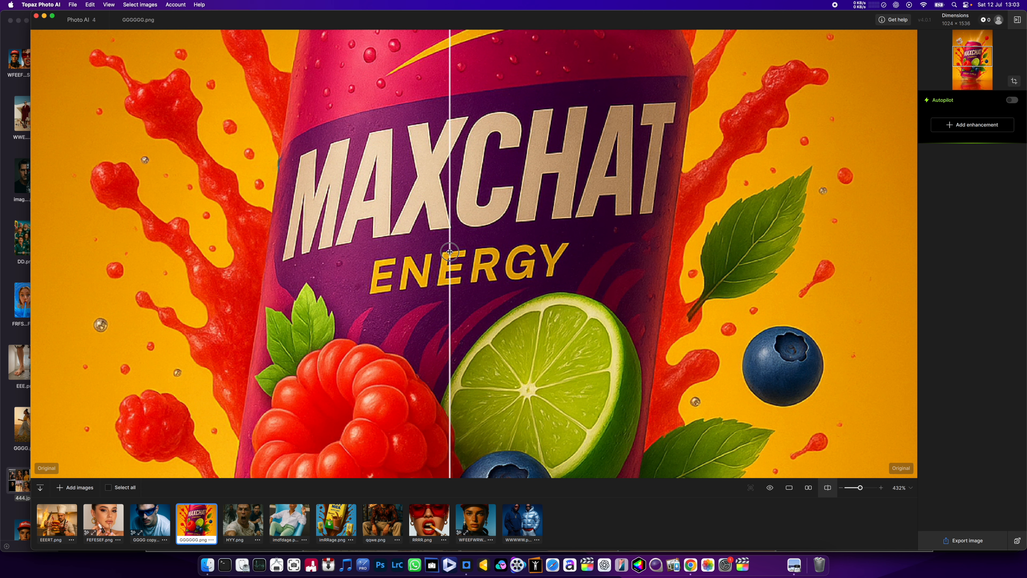
{"action": "left_click", "coordinate": [956, 127]}
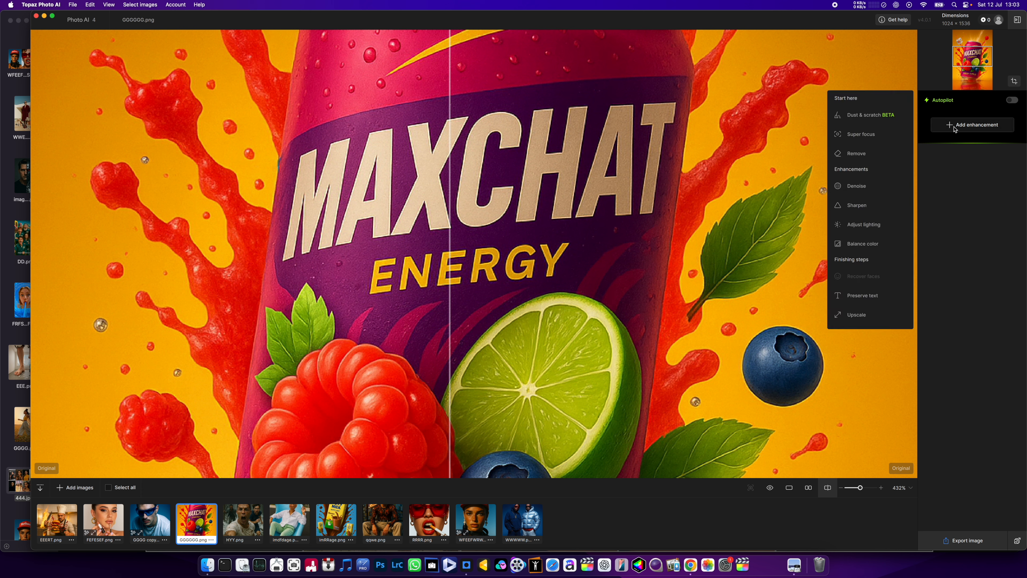
{"action": "left_click", "coordinate": [856, 205]}
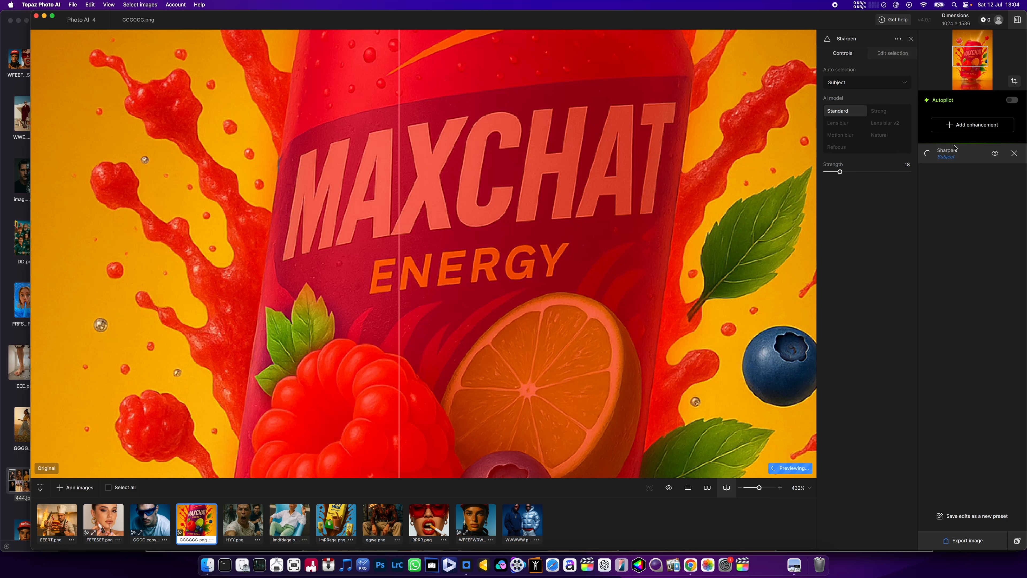
{"action": "left_click", "coordinate": [955, 125]}
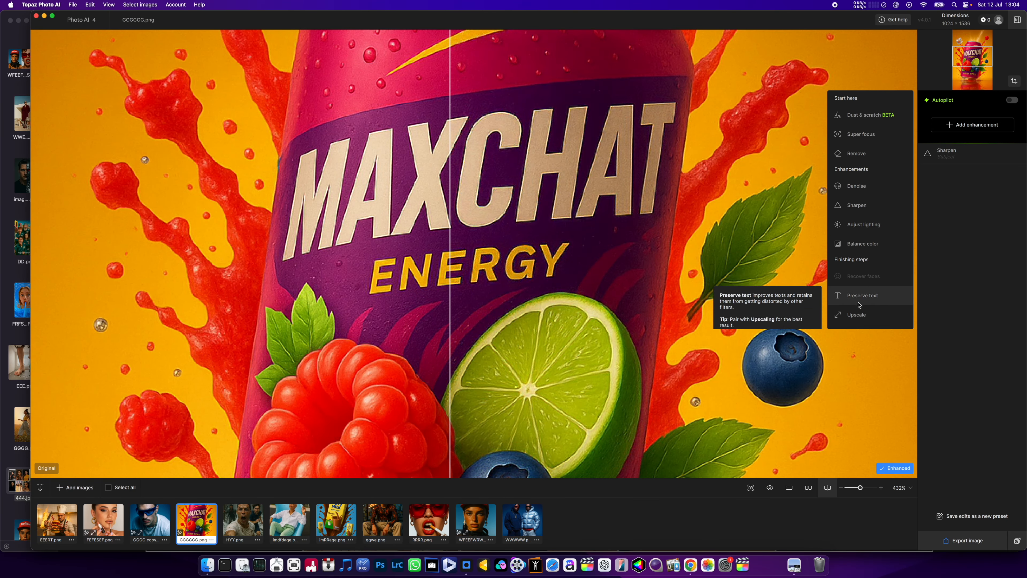
{"action": "left_click", "coordinate": [857, 315]}
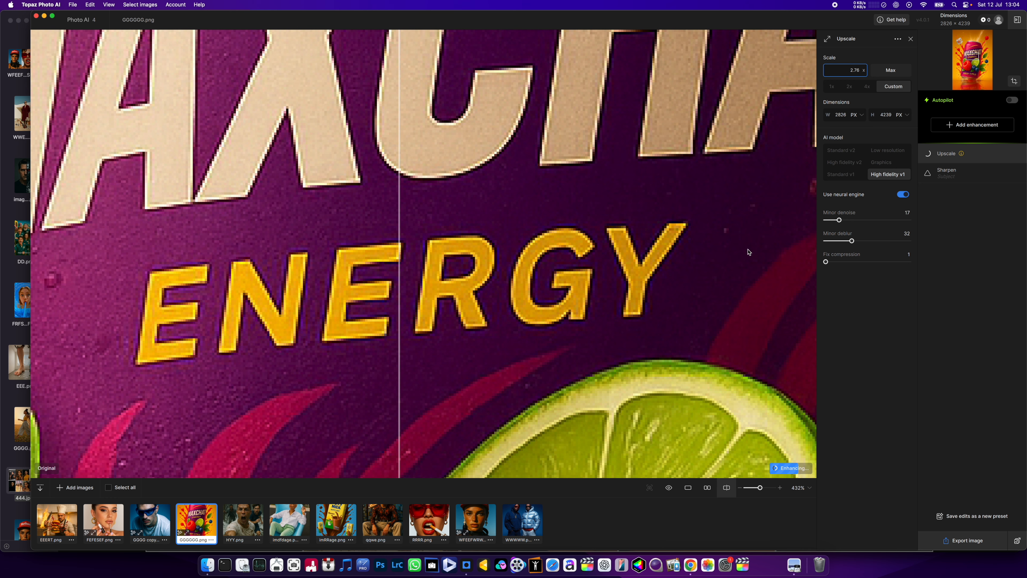
Compare the upscaled can label with the original, and examine its lettering and fruit both up close and from farther out
{"action": "scroll", "coordinate": [391, 329], "scroll_direction": "down", "scroll_amount": 3}
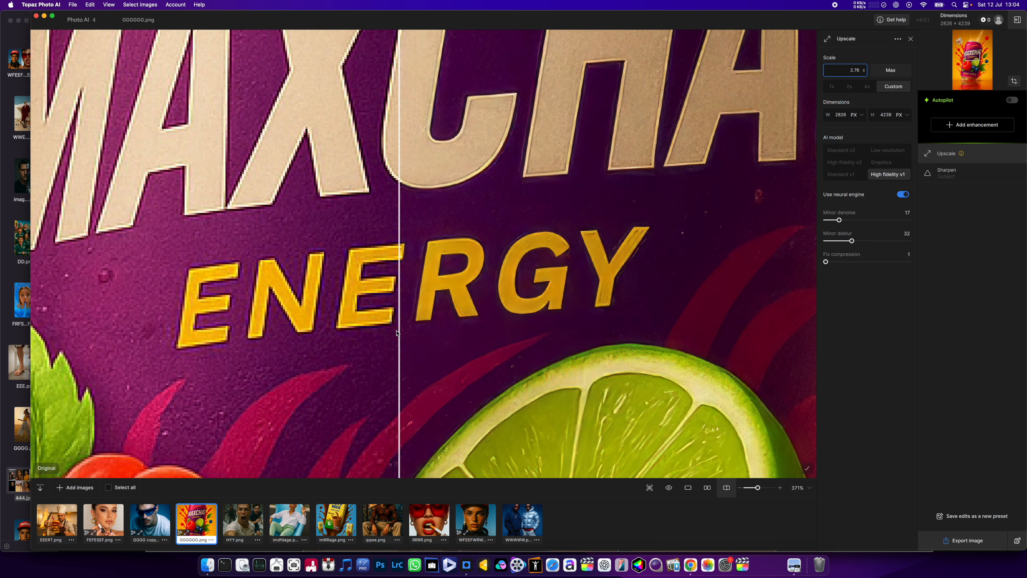
{"action": "left_click_drag", "start_coordinate": [399, 344], "coordinate": [16, 523]}
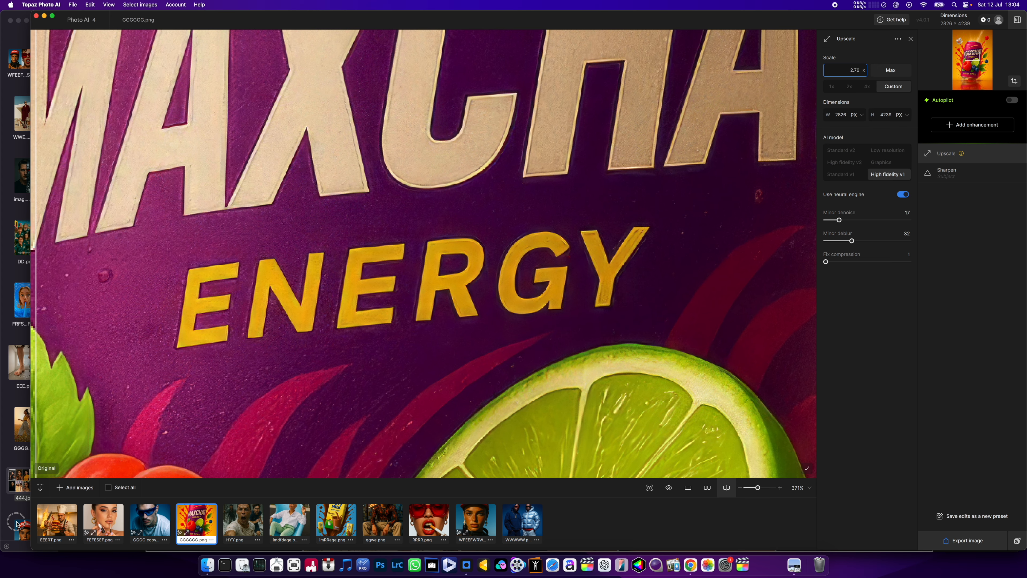
{"action": "key", "text": "super+minus"}
{"action": "key", "text": "super+minus"}
{"action": "key", "text": "super+minus"}
{"action": "key", "text": "super+minus"}
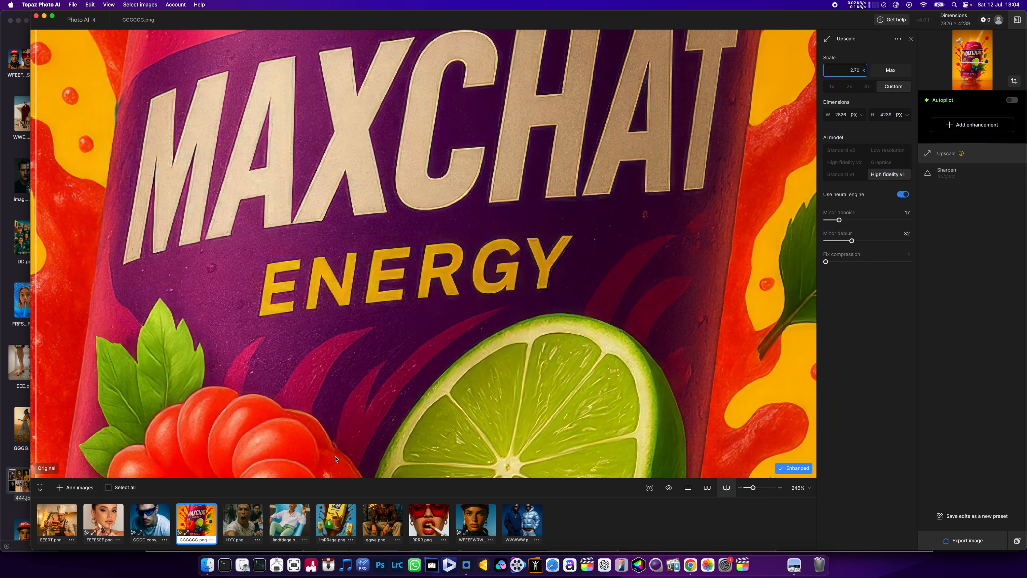
{"action": "key", "text": "super+minus"}
{"action": "key", "text": "super+minus"}
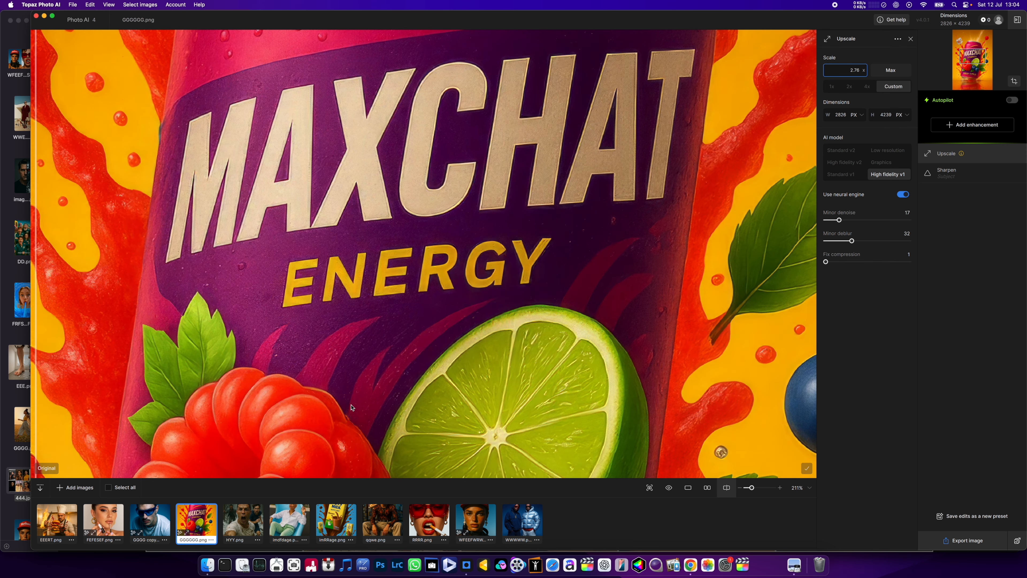
{"action": "key", "text": "super+minus"}
{"action": "key", "text": "super+minus"}
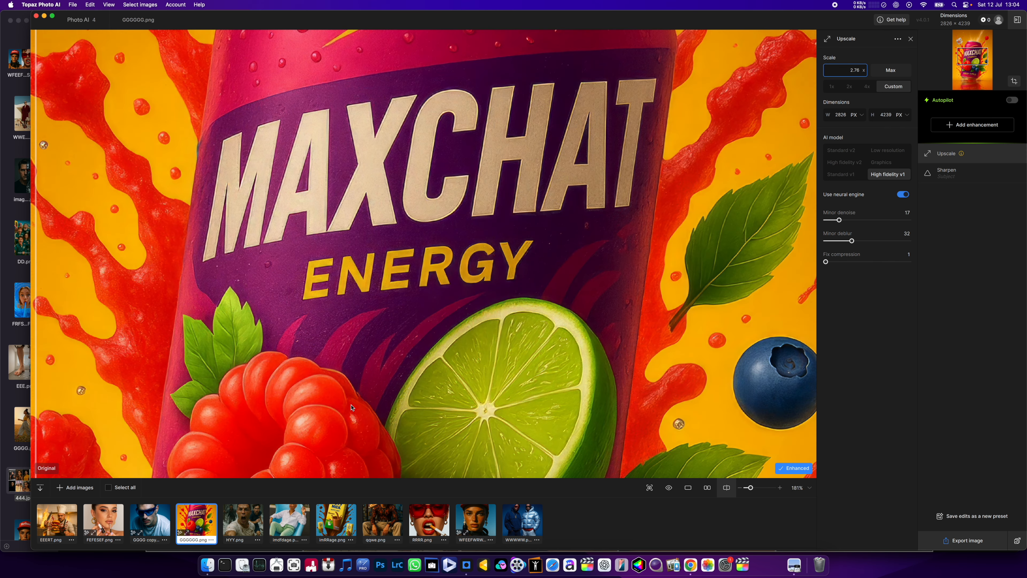
{"action": "key", "text": "super+equal"}
{"action": "key", "text": "super+equal"}
{"action": "key", "text": "super+equal"}
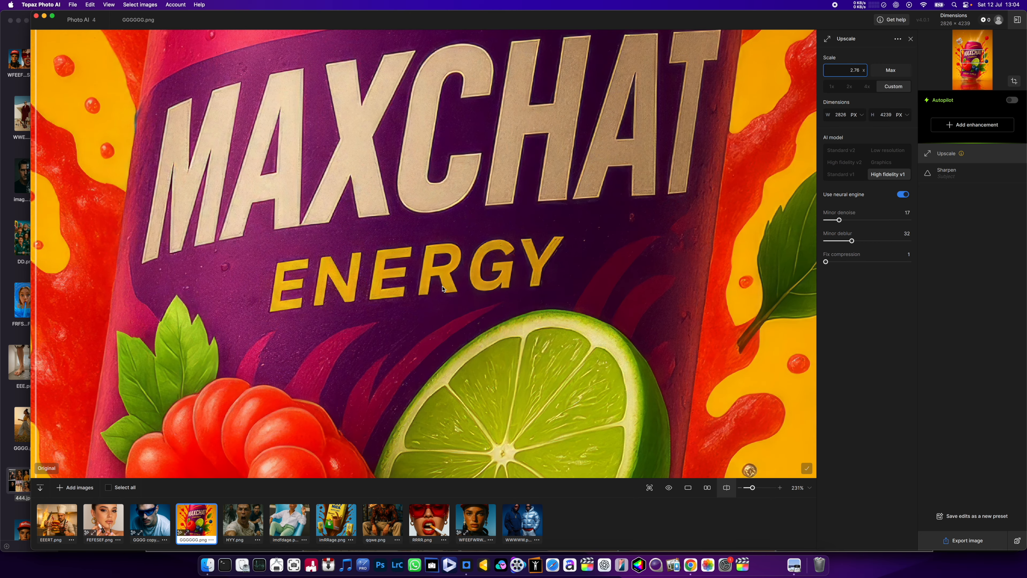
{"action": "key", "text": "super+minus"}
{"action": "key", "text": "super+minus"}
{"action": "key", "text": "super+minus"}
{"action": "key", "text": "super+minus"}
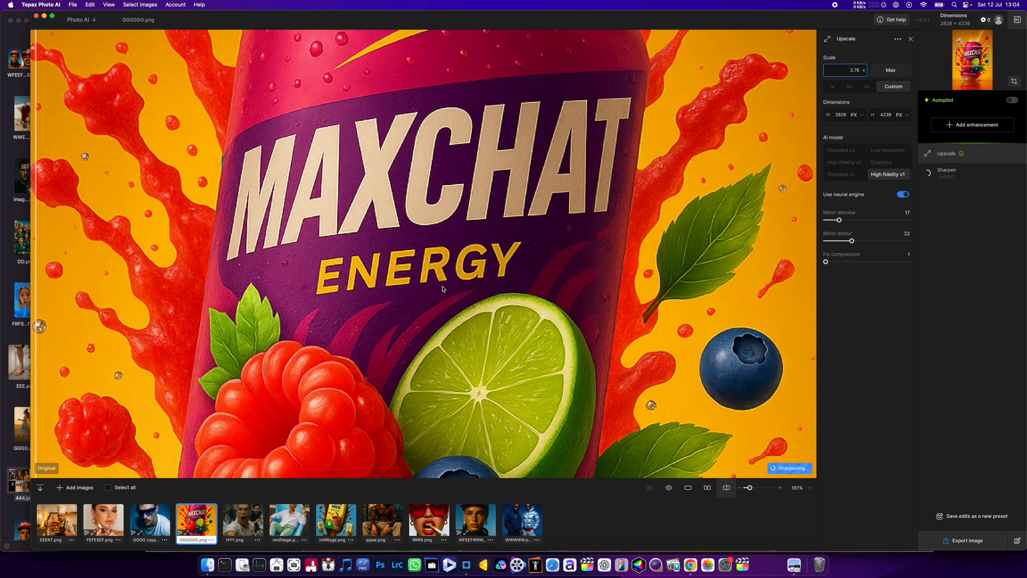
{"action": "key", "text": "super+minus"}
{"action": "key", "text": "super+minus"}
{"action": "key", "text": "super+minus"}
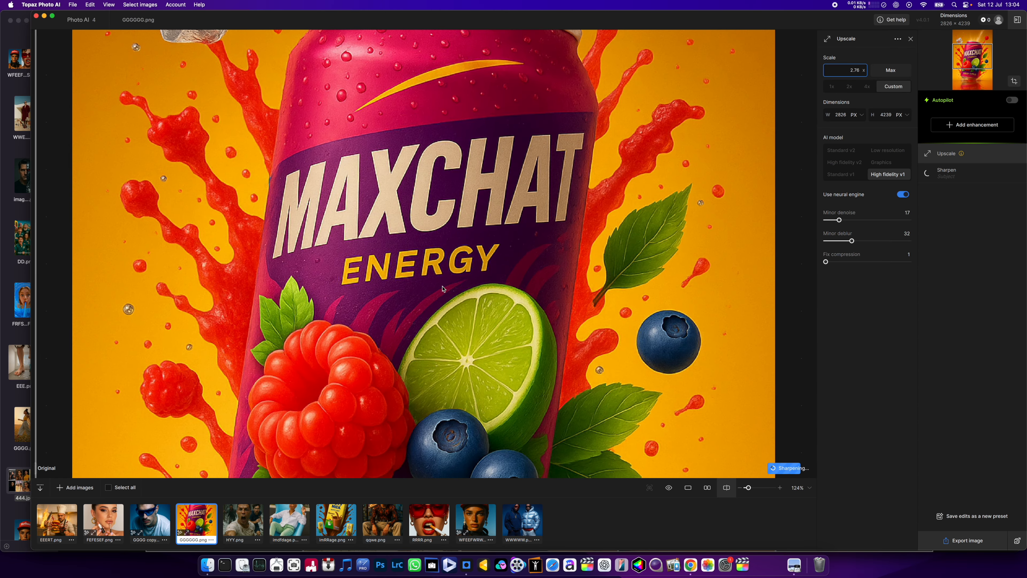
Open the red sunglasses portrait RRRR.png and add Sharpen and Upscale enhancements to it
{"action": "left_click", "coordinate": [429, 522]}
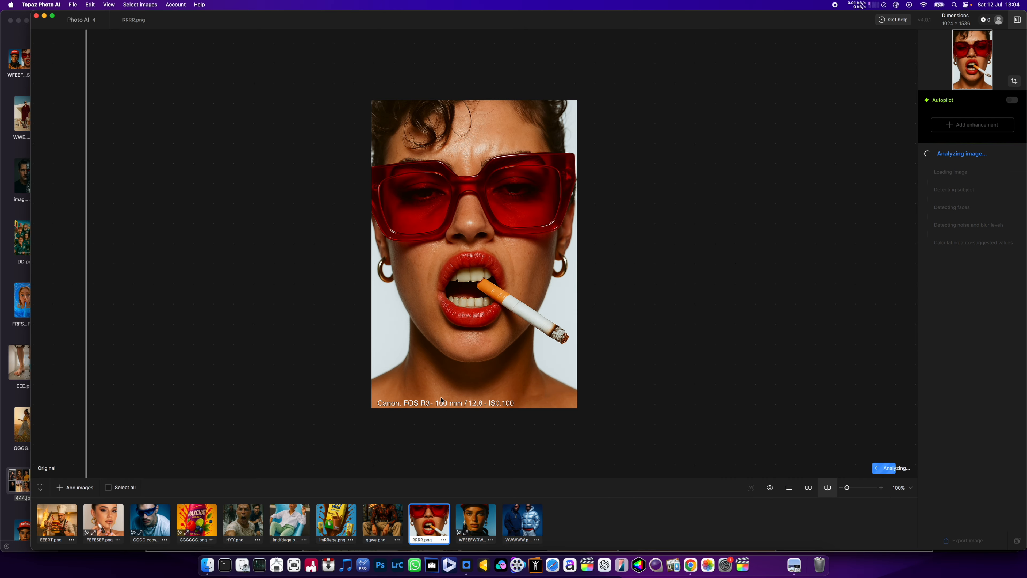
{"action": "key", "text": "super+plus"}
{"action": "key", "text": "super+plus"}
{"action": "key", "text": "super+plus"}
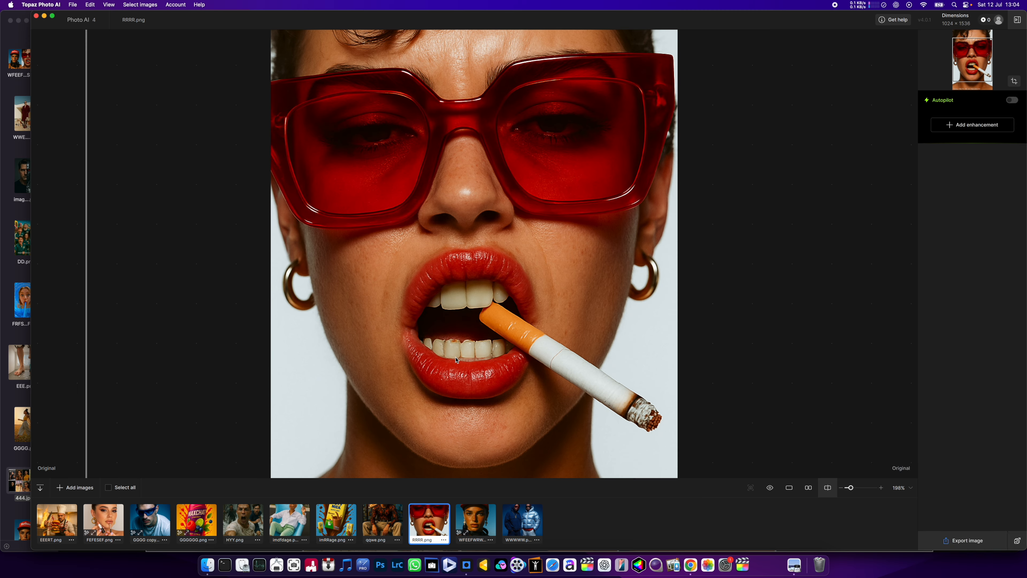
{"action": "key", "text": "super+plus"}
{"action": "key", "text": "super+minus"}
{"action": "key", "text": "super+minus"}
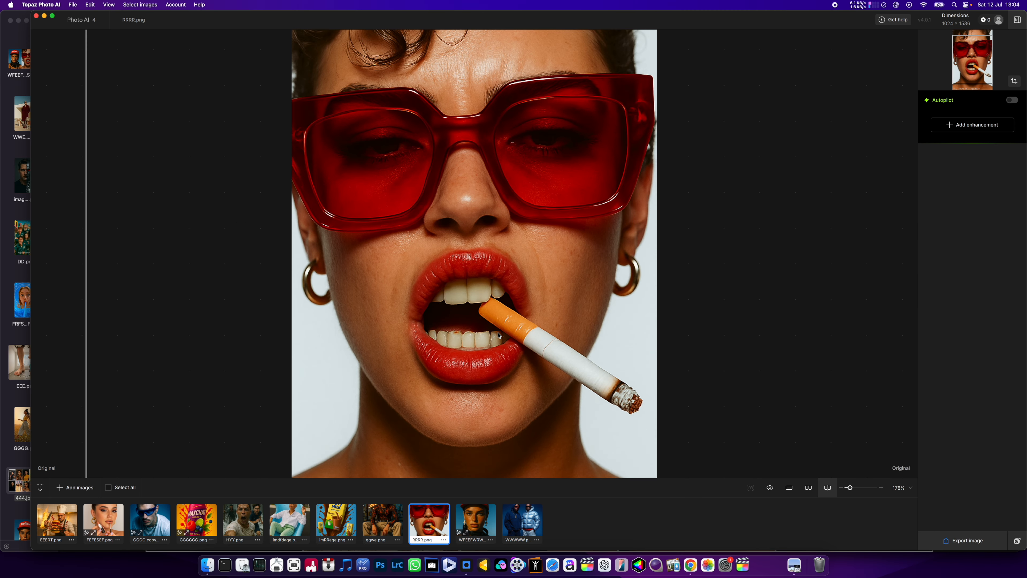
{"action": "left_click", "coordinate": [951, 133]}
{"action": "left_click", "coordinate": [859, 208]}
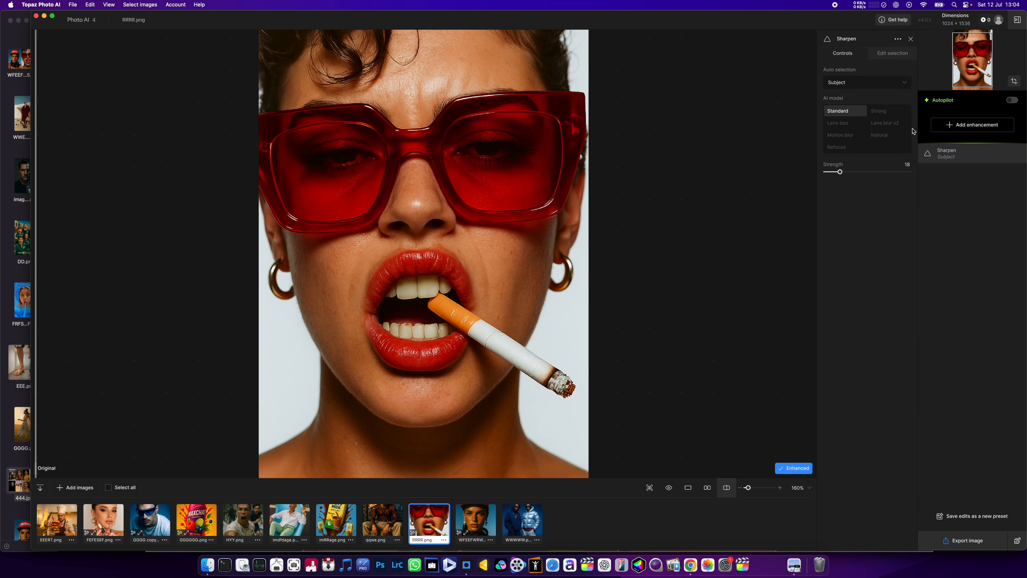
{"action": "left_click", "coordinate": [973, 125]}
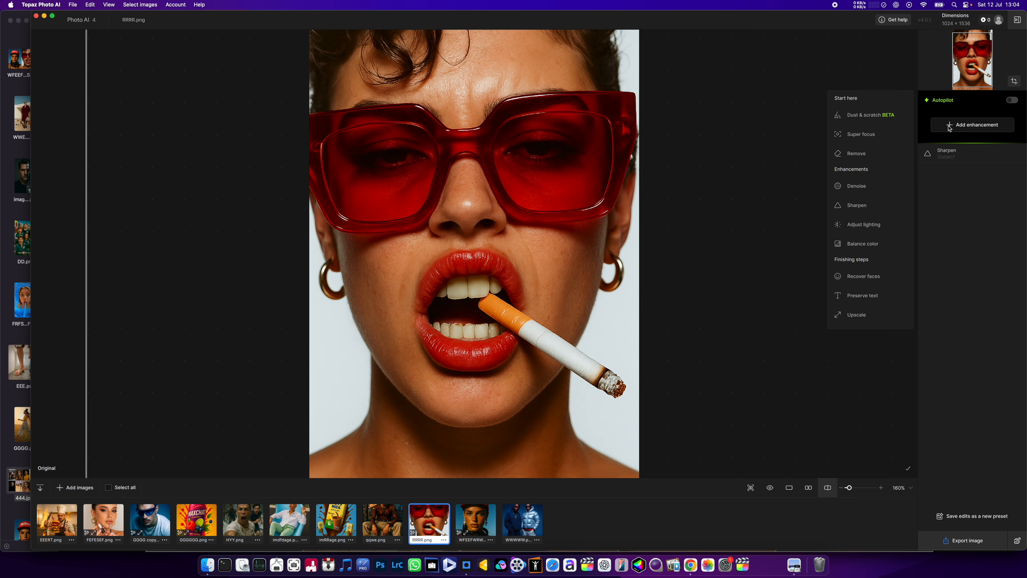
{"action": "left_click", "coordinate": [870, 319]}
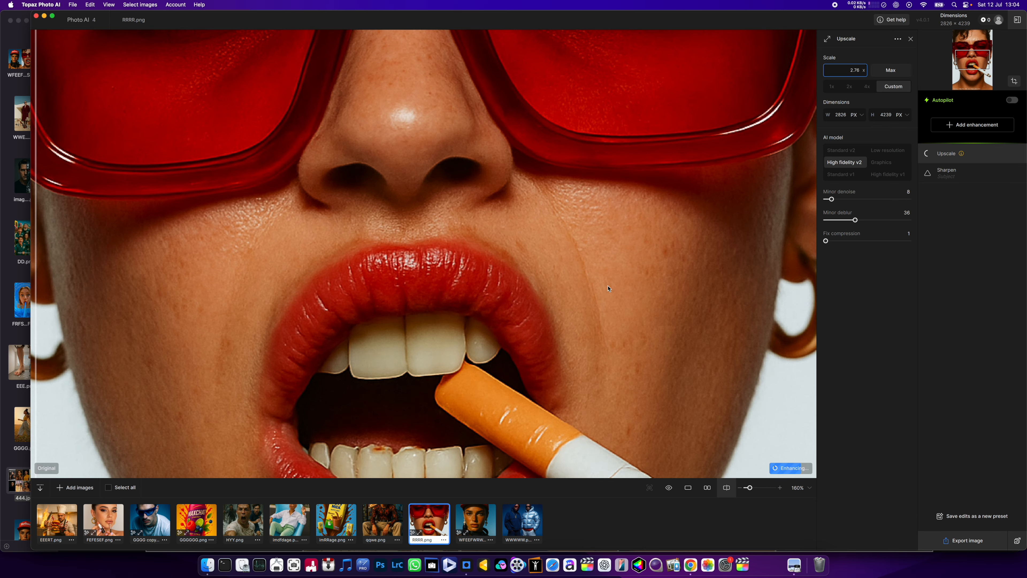
Examine the sunglasses portrait's skin, lips and cigarette during the upscale preview, from close-up to the full image
{"action": "scroll", "coordinate": [520, 252], "scroll_direction": "down", "scroll_amount": 6}
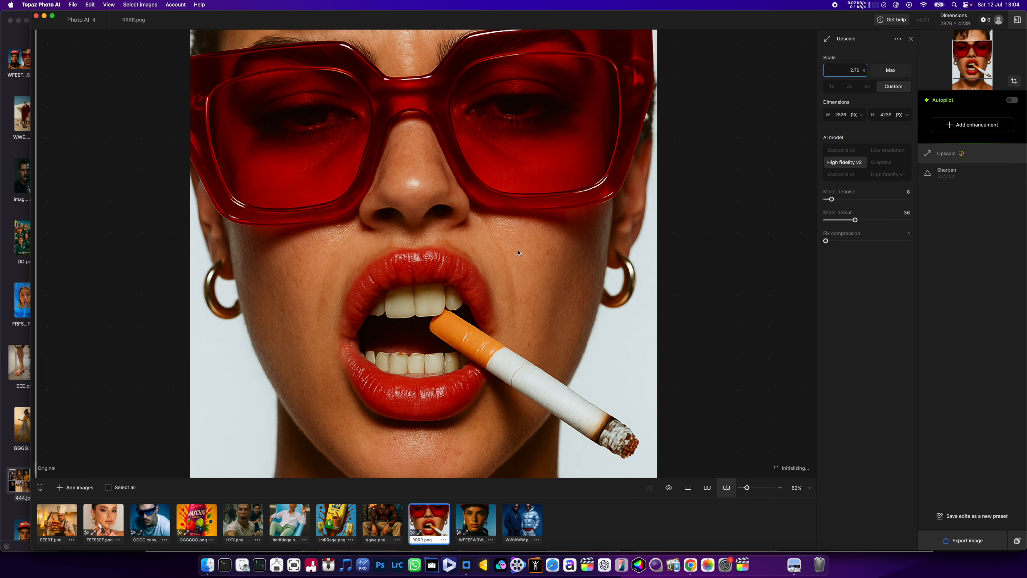
{"action": "scroll", "coordinate": [511, 285], "scroll_direction": "up", "scroll_amount": 4}
{"action": "scroll", "coordinate": [453, 322], "scroll_direction": "down", "scroll_amount": 6}
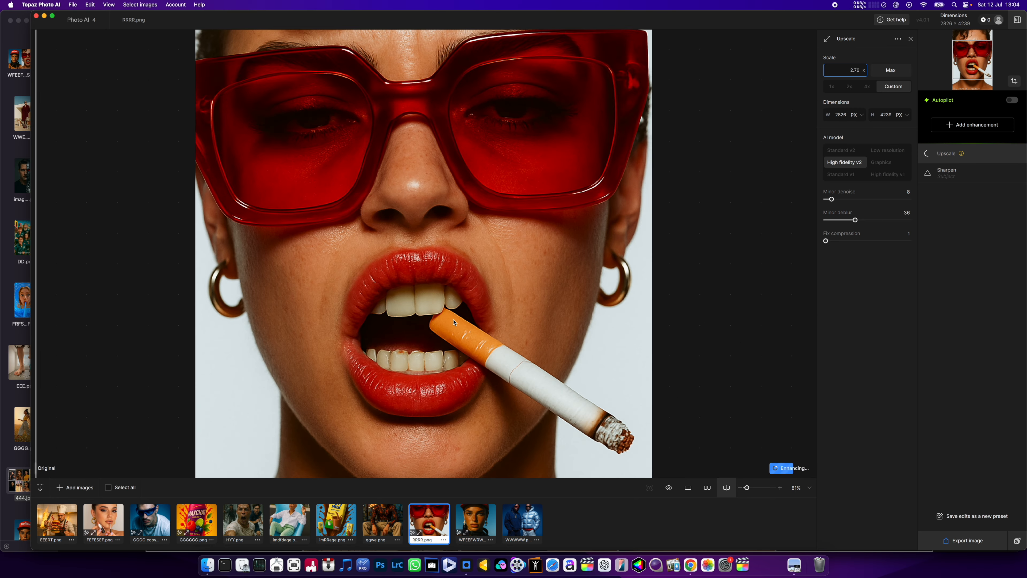
{"action": "scroll", "coordinate": [454, 322], "scroll_direction": "up", "scroll_amount": 3}
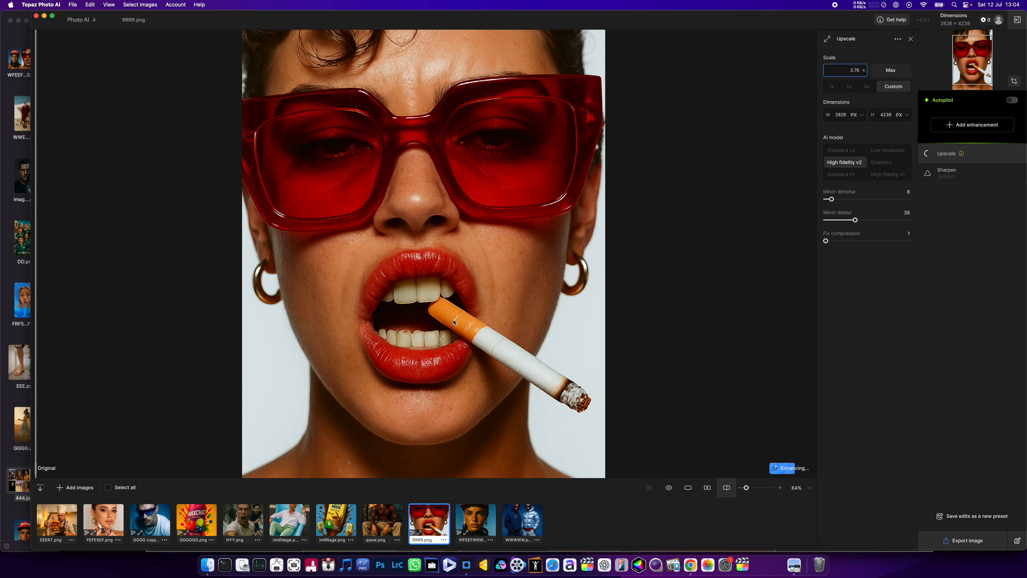
{"action": "scroll", "coordinate": [454, 322], "scroll_direction": "down", "scroll_amount": 4}
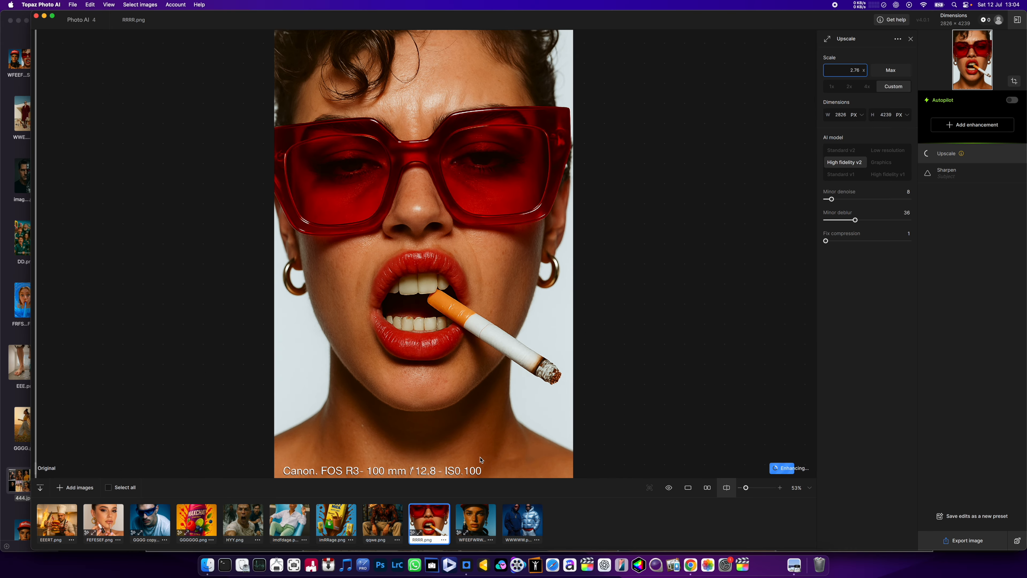
View the image of two men in blue jackets, and open the Tuts Milk carton image
{"action": "left_click", "coordinate": [523, 521]}
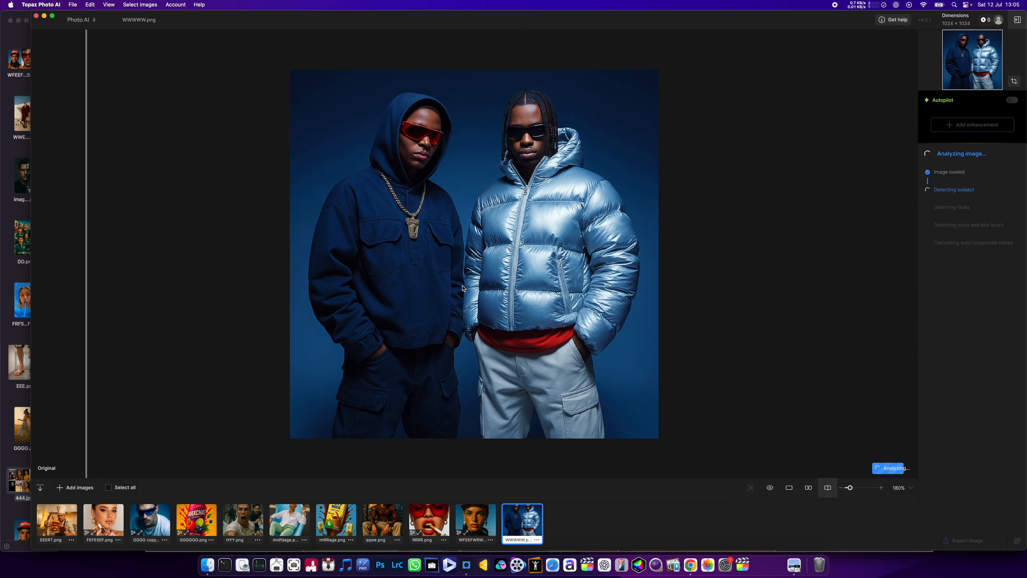
{"action": "scroll", "coordinate": [463, 288], "scroll_direction": "up", "scroll_amount": 2}
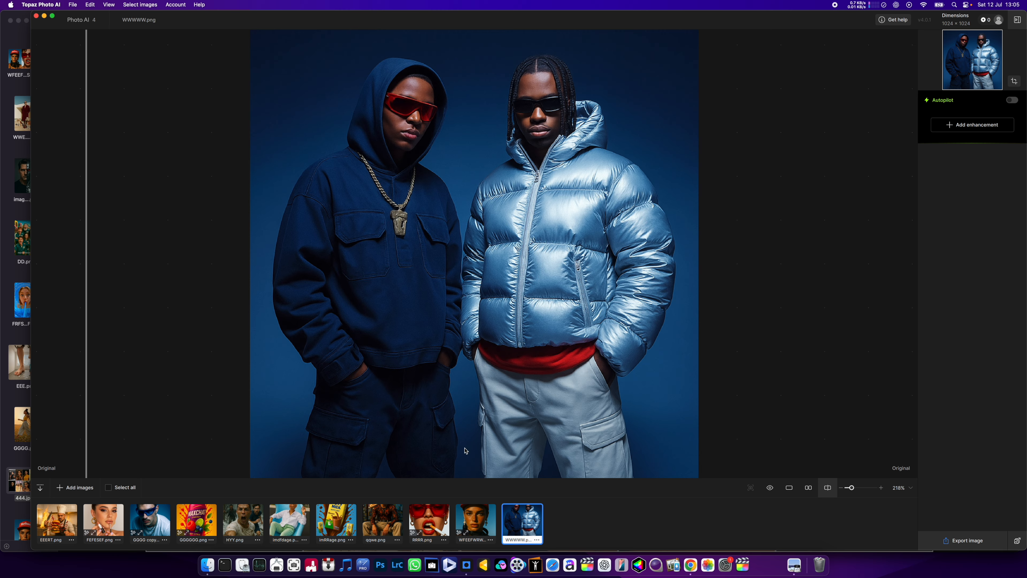
{"action": "left_click", "coordinate": [475, 522]}
{"action": "left_click", "coordinate": [335, 528]}
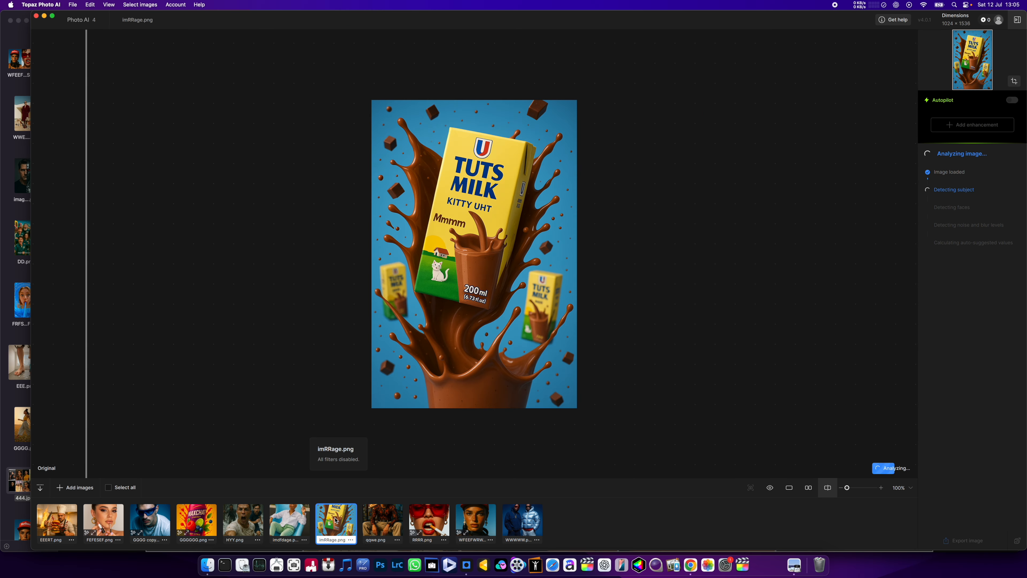
Open the image of the woman on the blue slide and examine her face and the shirt lettering
{"action": "left_click", "coordinate": [278, 527]}
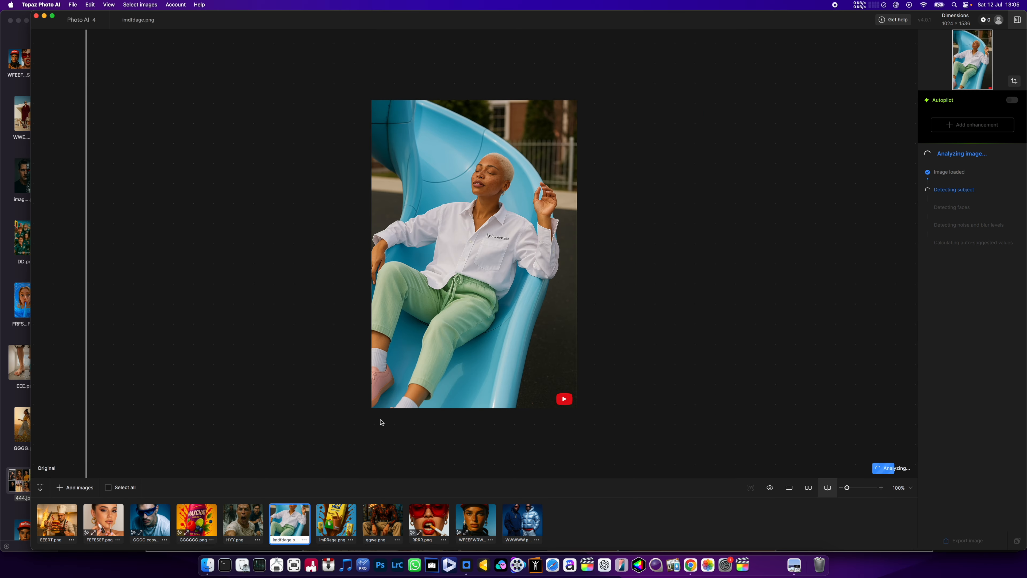
{"action": "scroll", "coordinate": [389, 369], "scroll_direction": "up", "scroll_amount": 7}
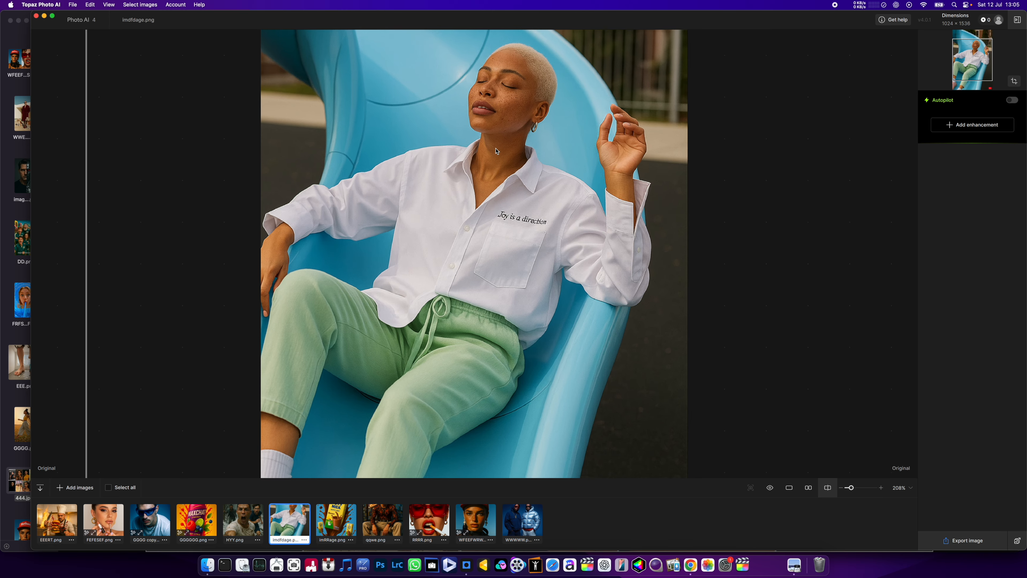
{"action": "left_click_drag", "start_coordinate": [497, 151], "coordinate": [491, 234]}
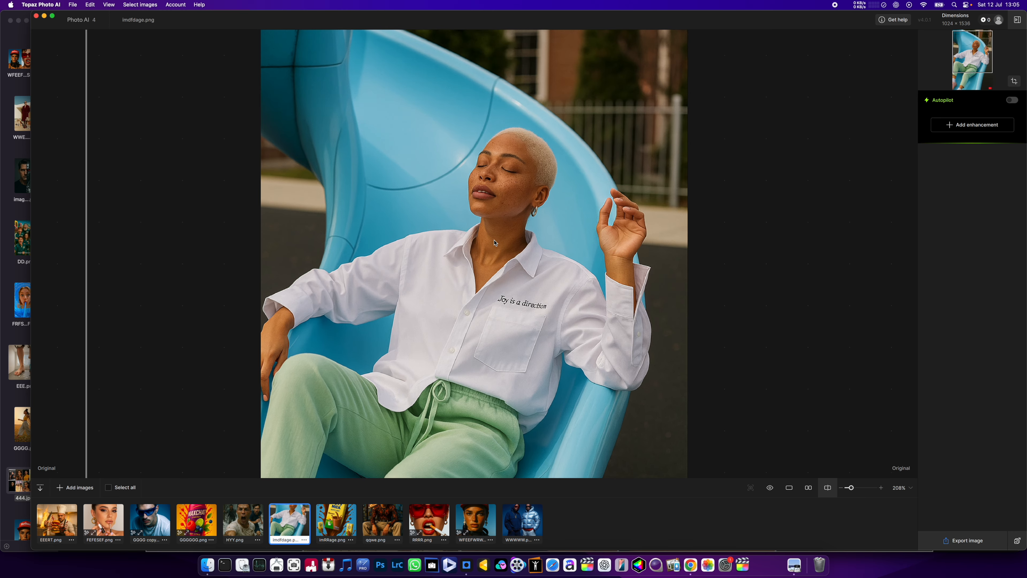
{"action": "scroll", "coordinate": [576, 266], "scroll_direction": "up", "scroll_amount": 2}
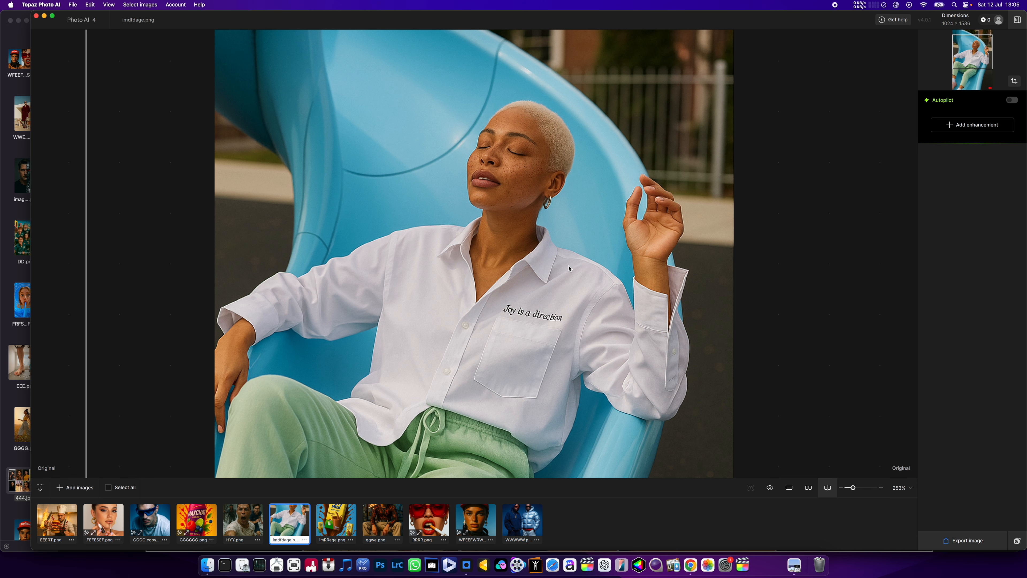
{"action": "scroll", "coordinate": [569, 268], "scroll_direction": "down", "scroll_amount": 5}
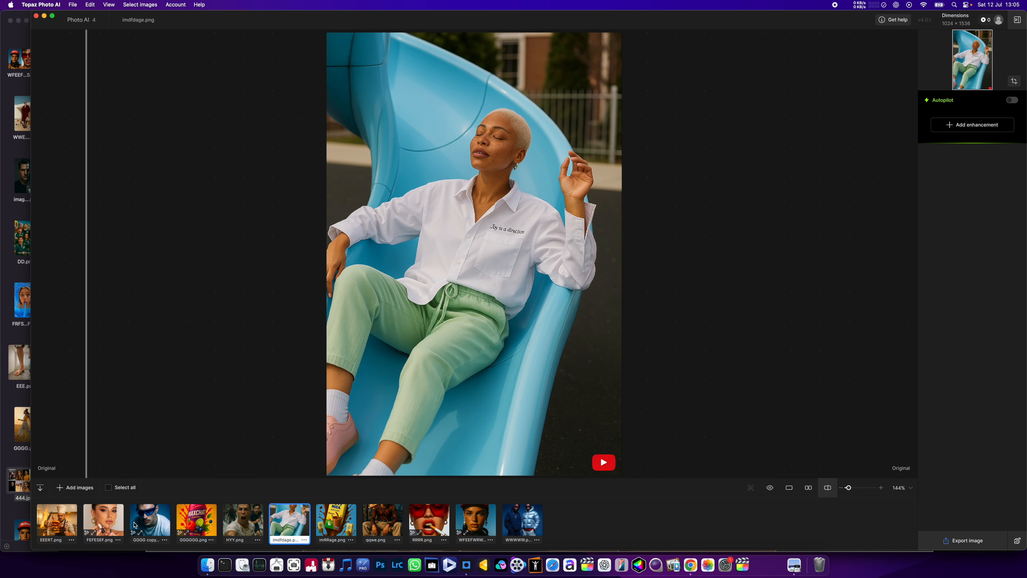
View the image of the chef with the burger, and close the Photo AI window to return to Preview
{"action": "left_click", "coordinate": [103, 520]}
{"action": "left_click", "coordinate": [57, 520]}
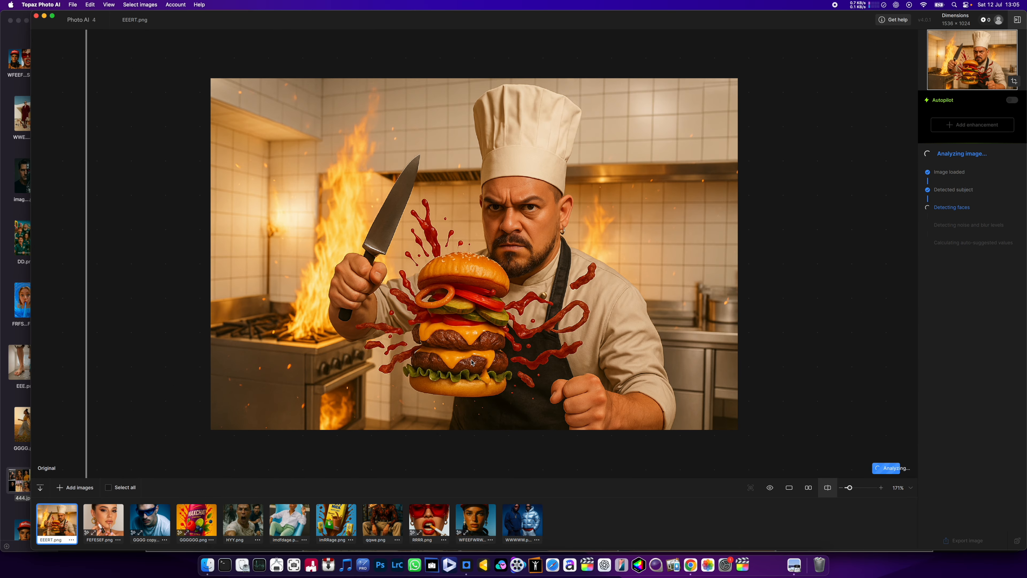
{"action": "mouse_move", "coordinate": [95, 509]}
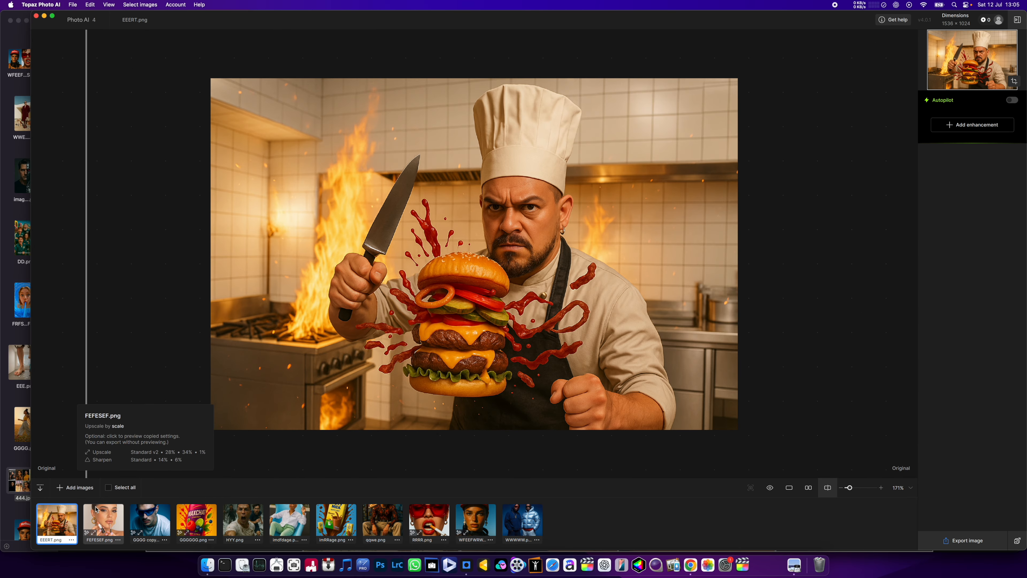
{"action": "left_click", "coordinate": [36, 17]}
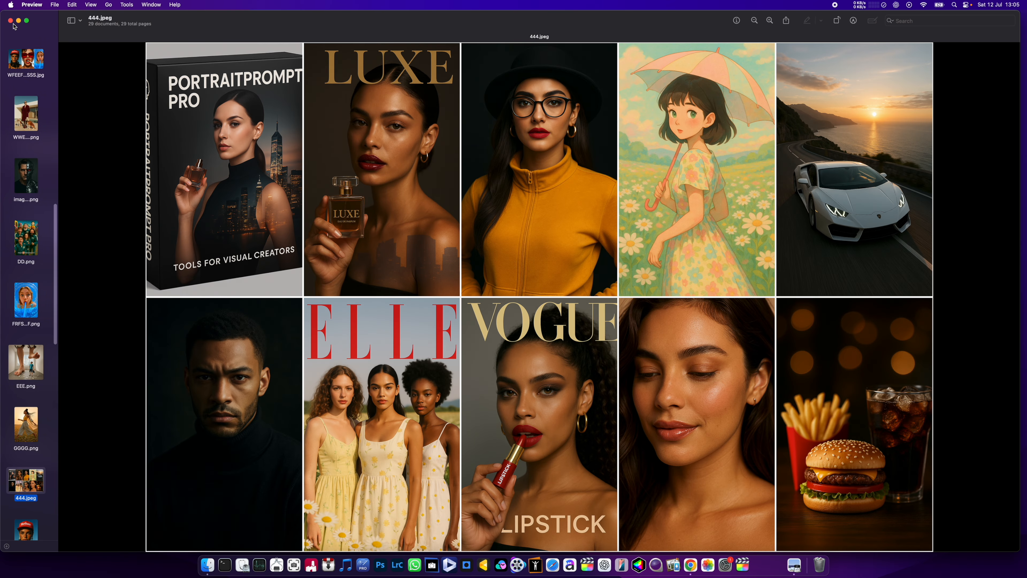